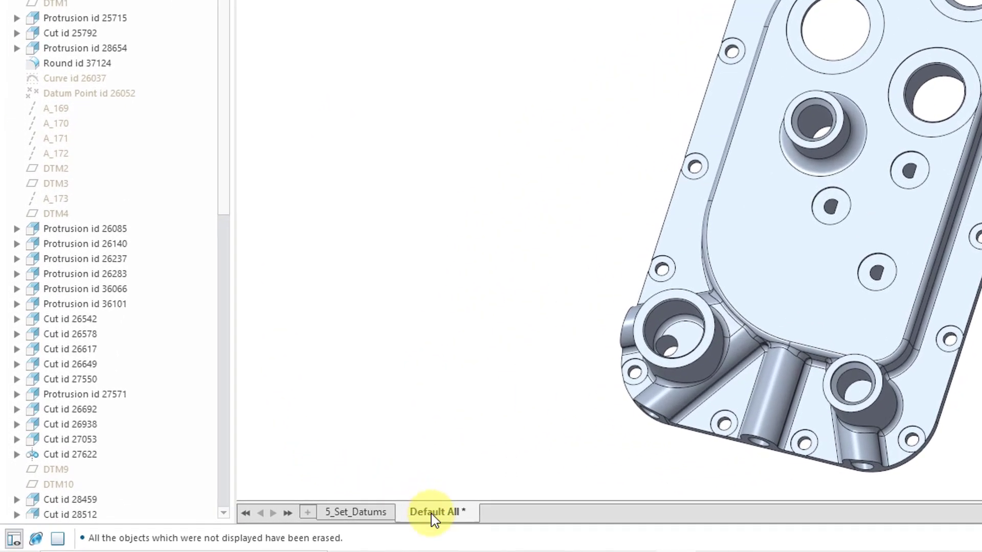
Open the View Manager's All tab to list the 5_Set_Datums and Default All states
mouse_move(431, 513)
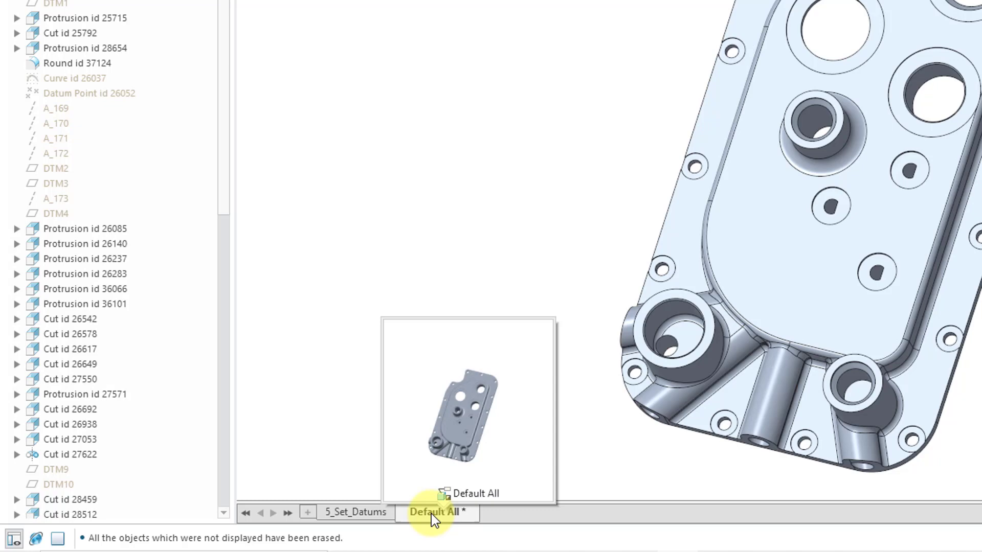
mouse_move(374, 513)
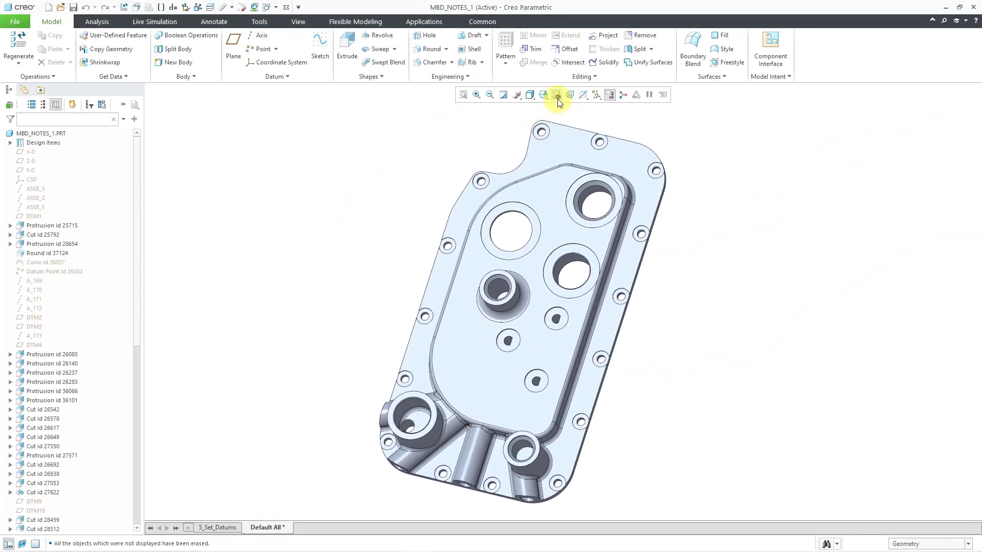
left_click(557, 99)
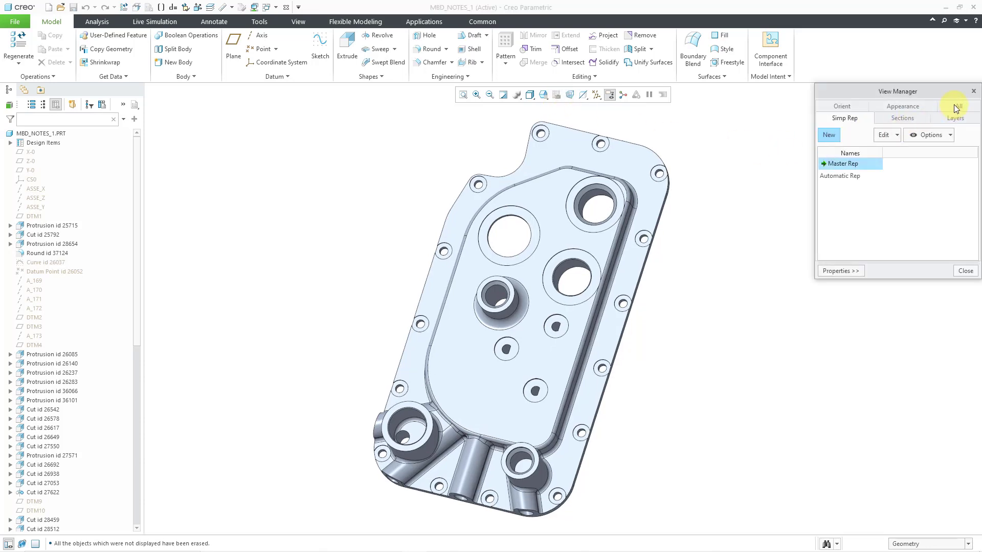
left_click(954, 106)
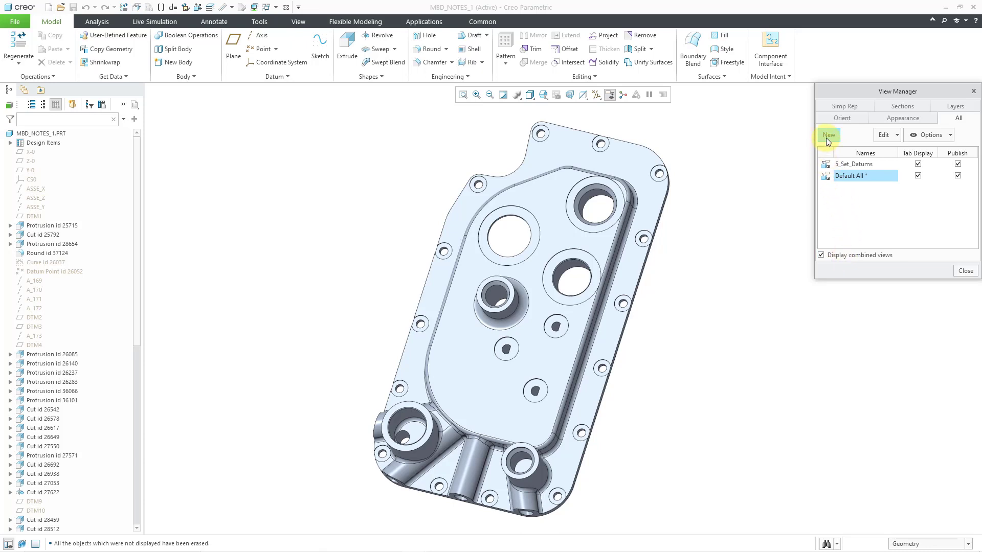
Add a new combination state from the Annotate tab and rename it 4_Notes
left_click(962, 271)
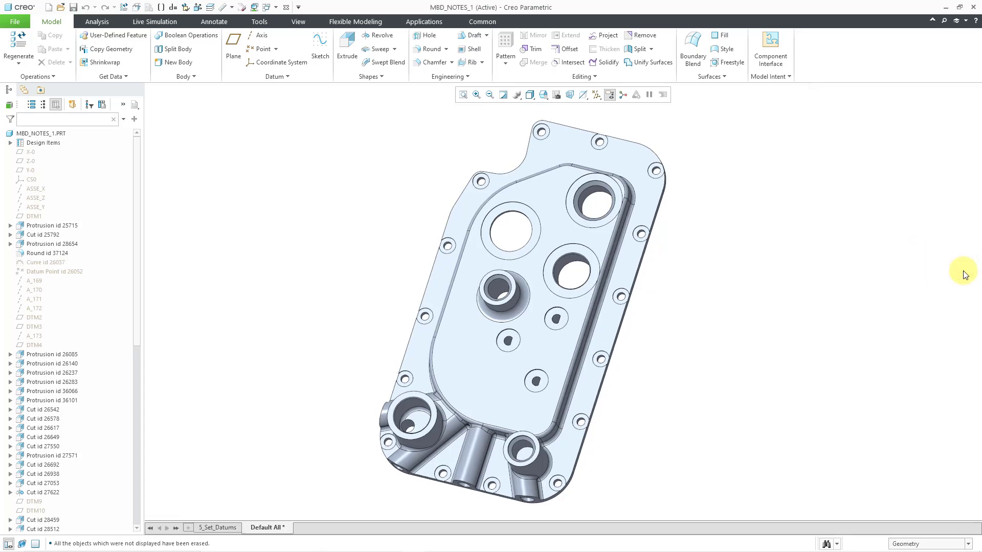
left_click(214, 22)
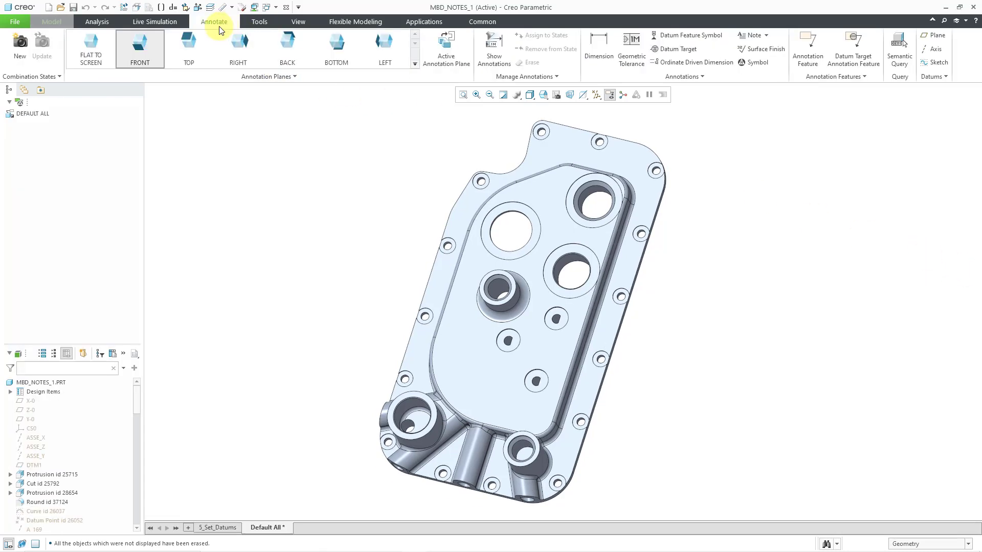
left_click(20, 57)
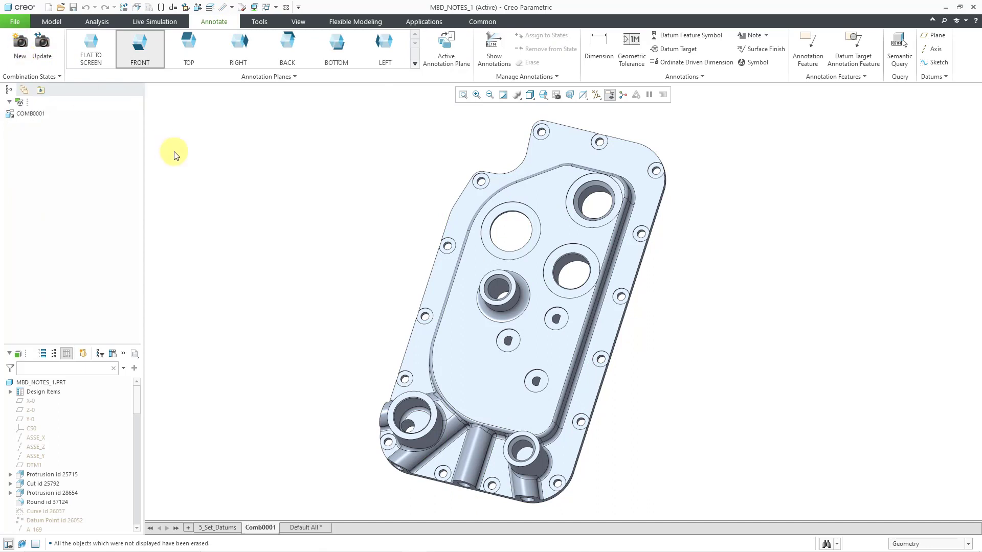
right_click(269, 531)
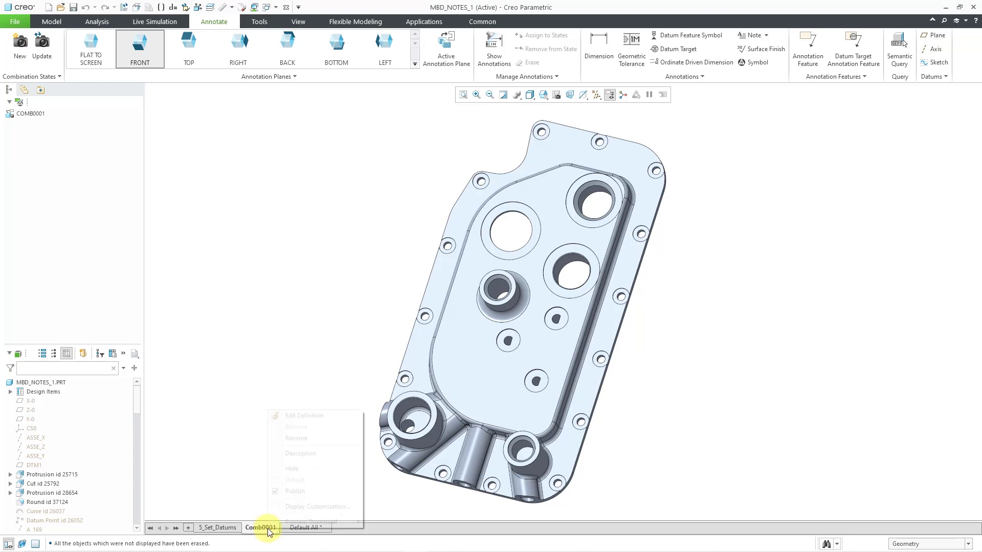
left_click(297, 439)
type("4")
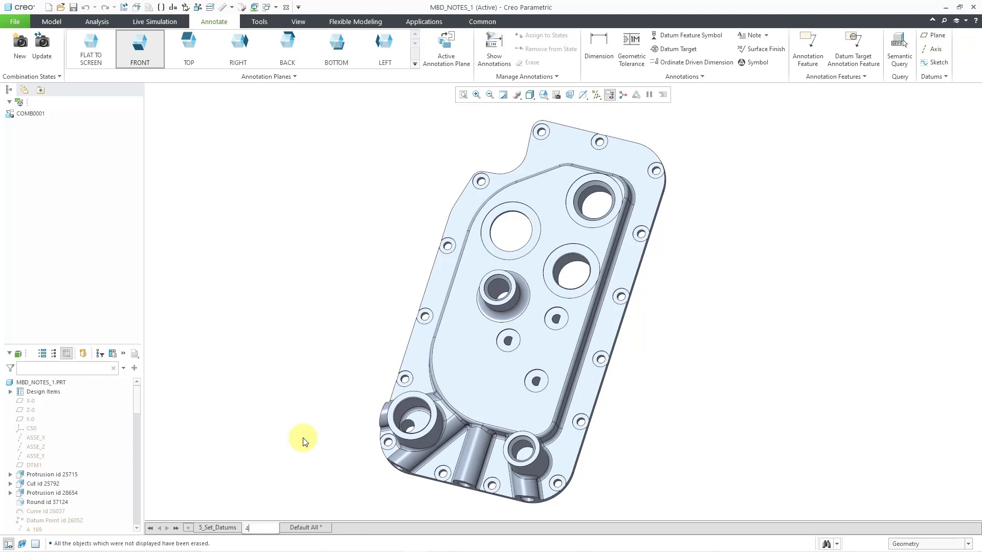
type("_Notes")
key("Return")
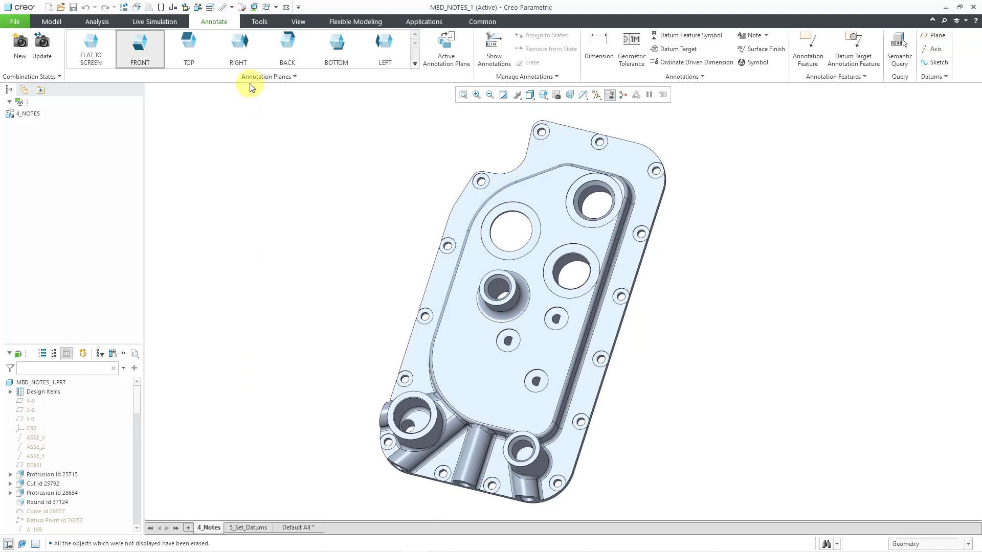
Switch the active annotation plane to Flat to Screen, then bring up the Note type choices
left_click(144, 58)
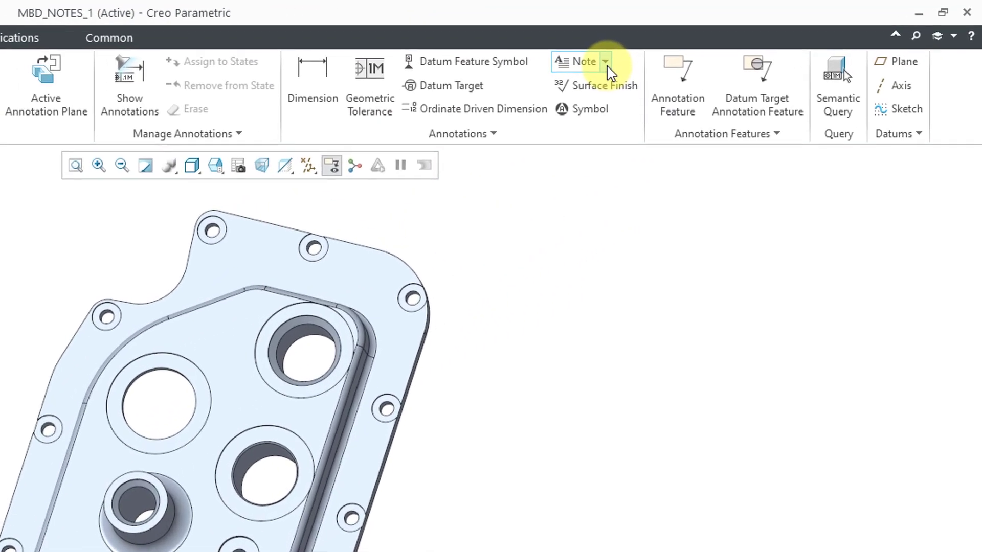
left_click(607, 67)
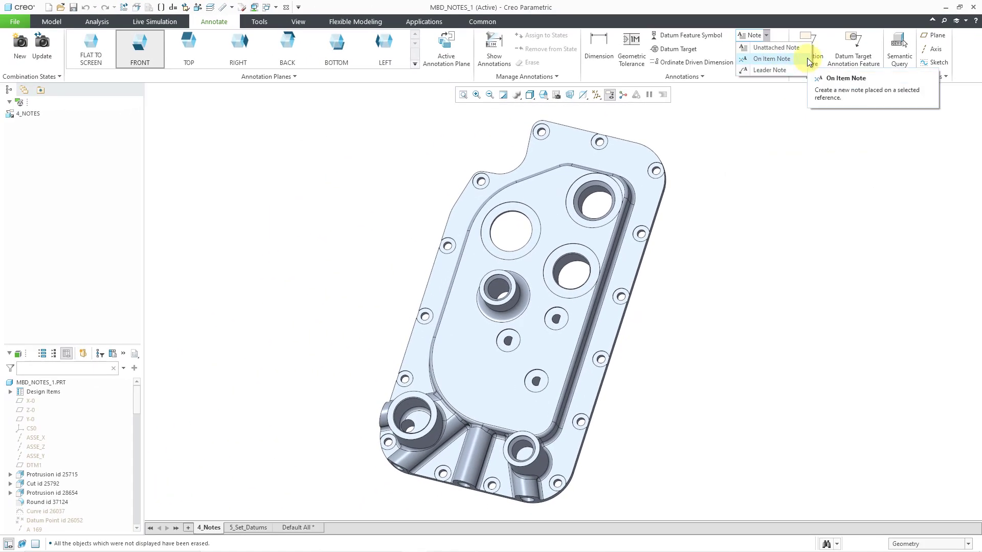
left_click(384, 135)
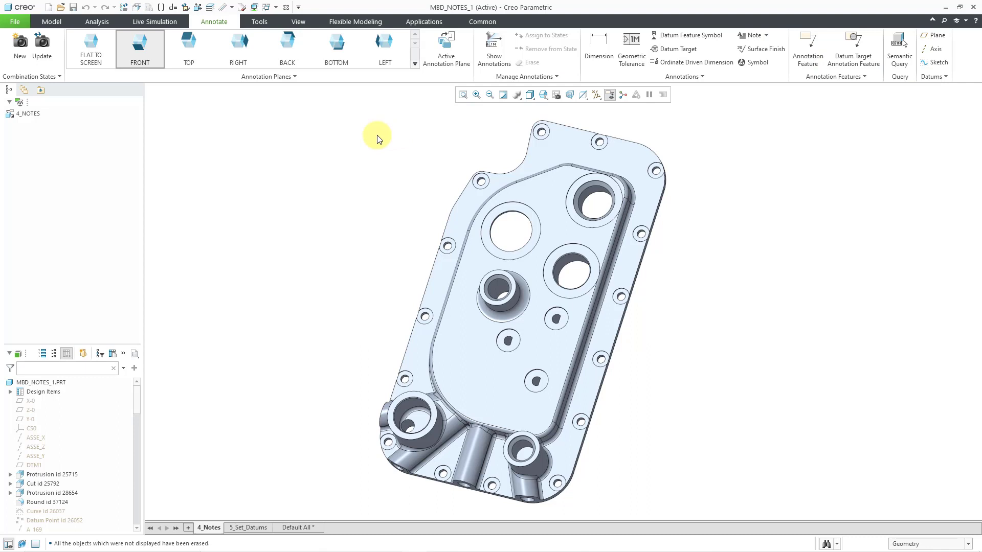
left_click(93, 62)
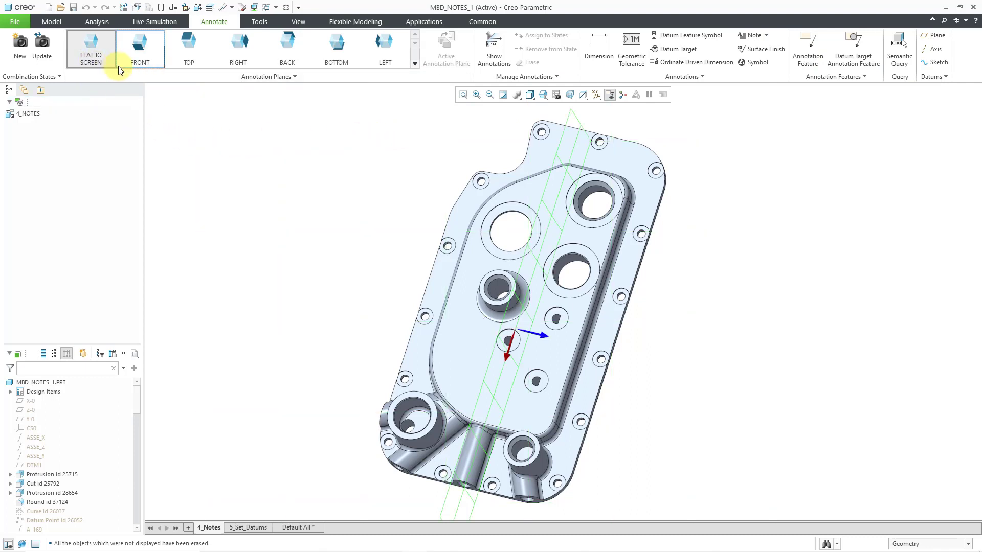
left_click(768, 35)
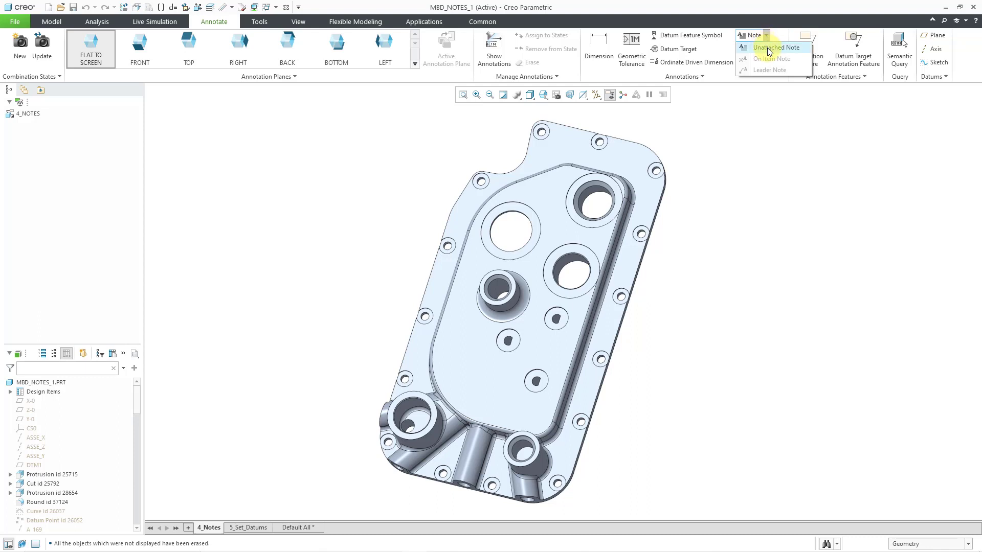
Place an unattached note reading NOTES near the top left of the view
left_click(770, 52)
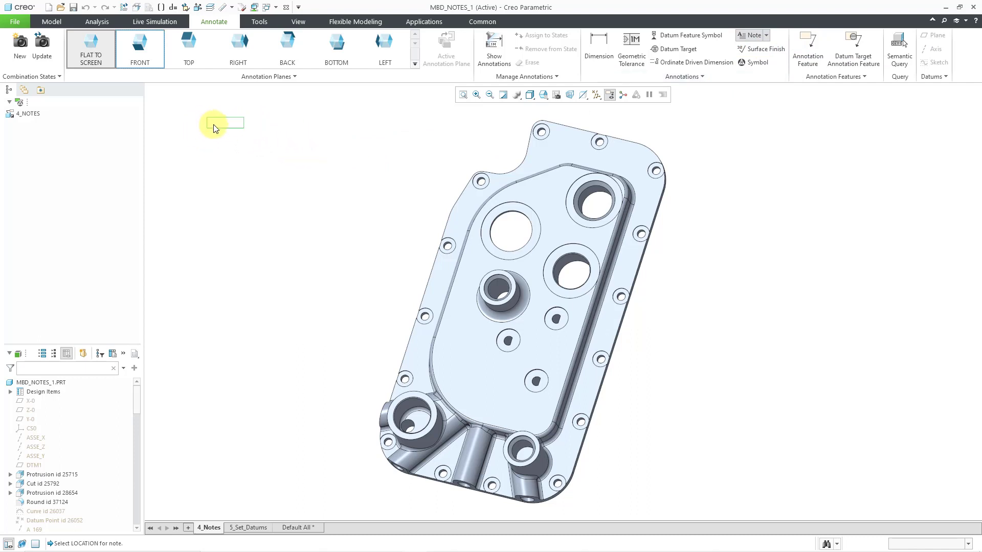
left_click(173, 121)
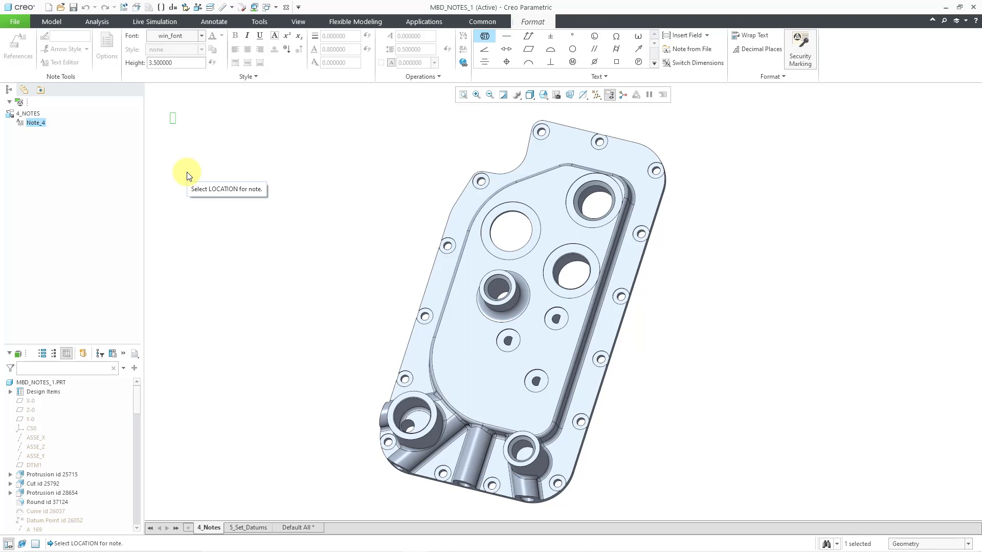
type("NOTES")
middle_click(187, 175)
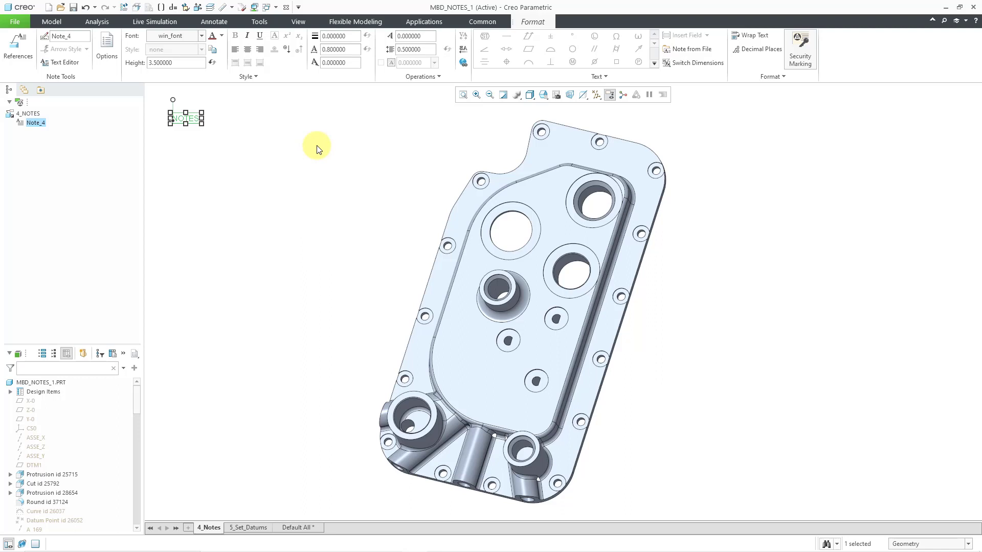
left_click(302, 174)
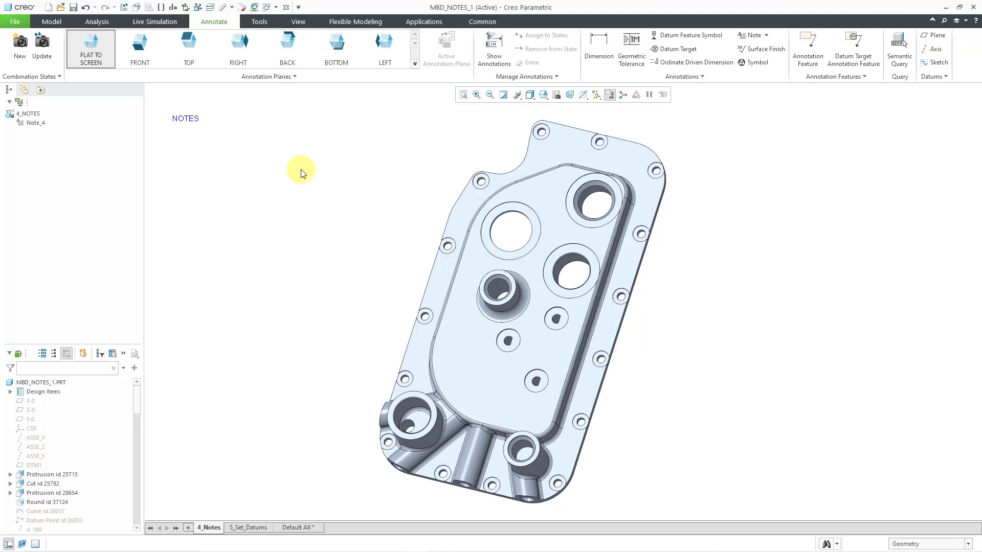
Place a second note under NOTES with its text loaded from machined_notes.txt
left_click(749, 35)
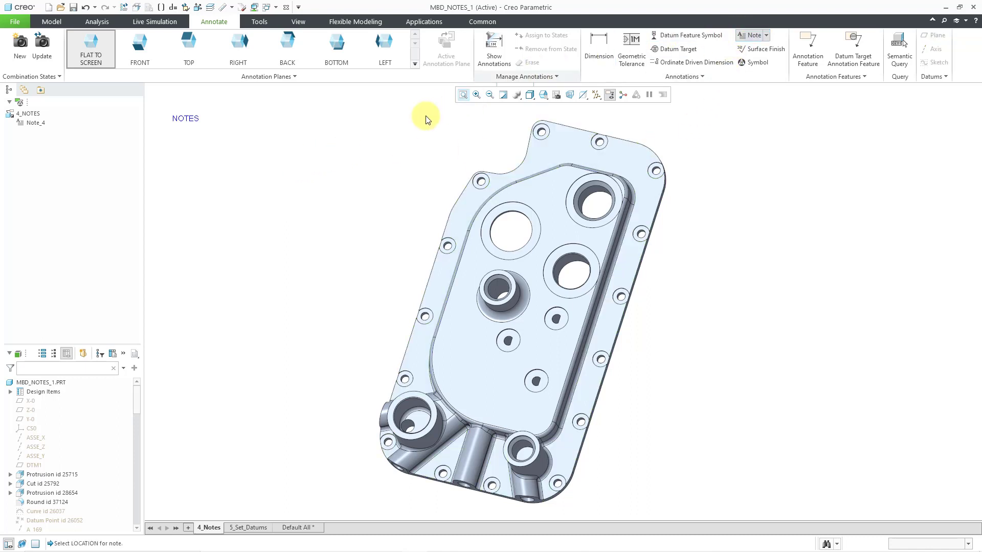
left_click(174, 152)
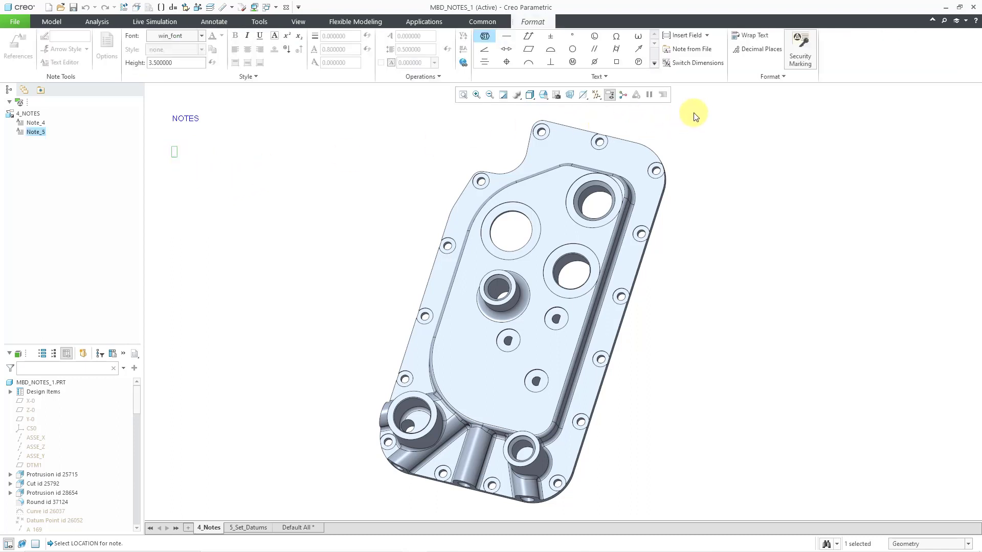
left_click(710, 53)
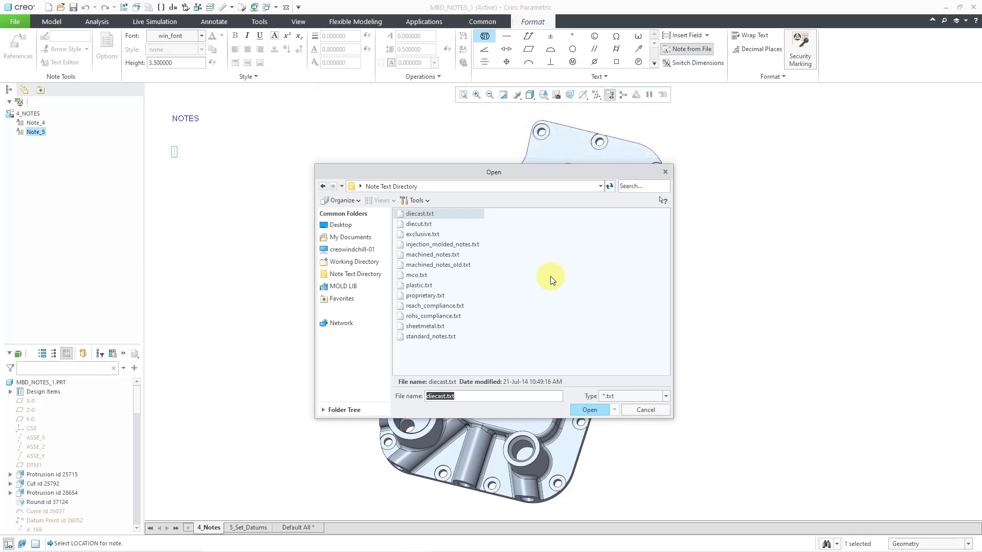
left_click(445, 255)
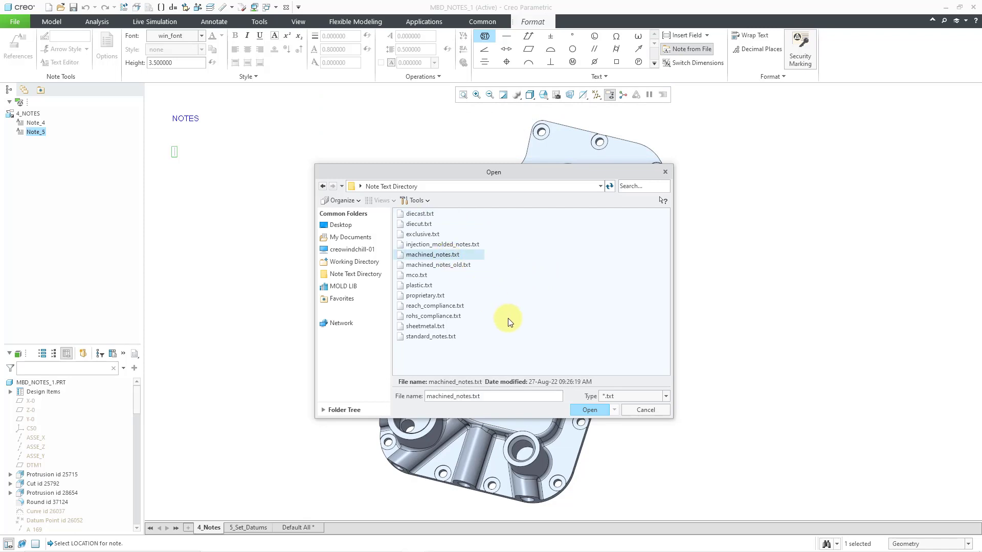
left_click(588, 409)
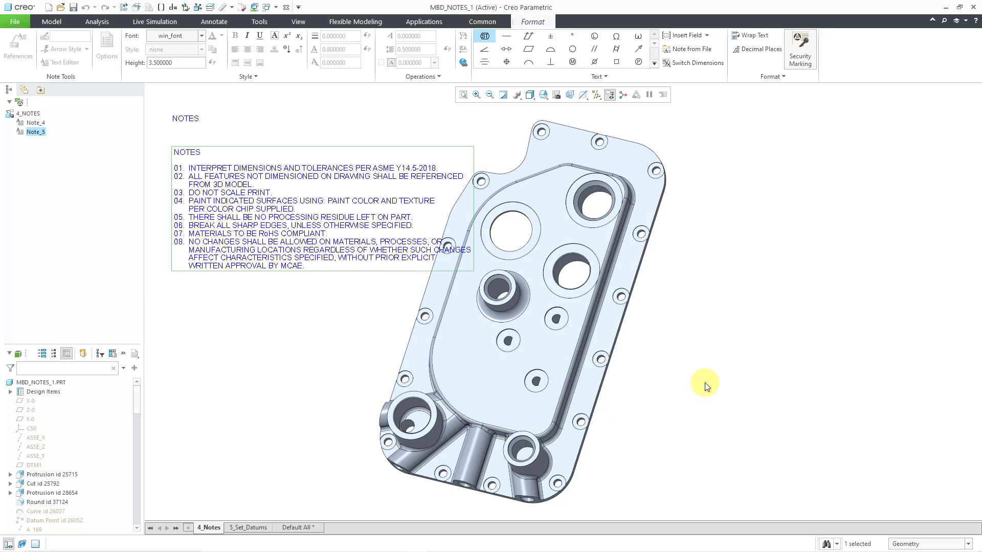
left_click(361, 322)
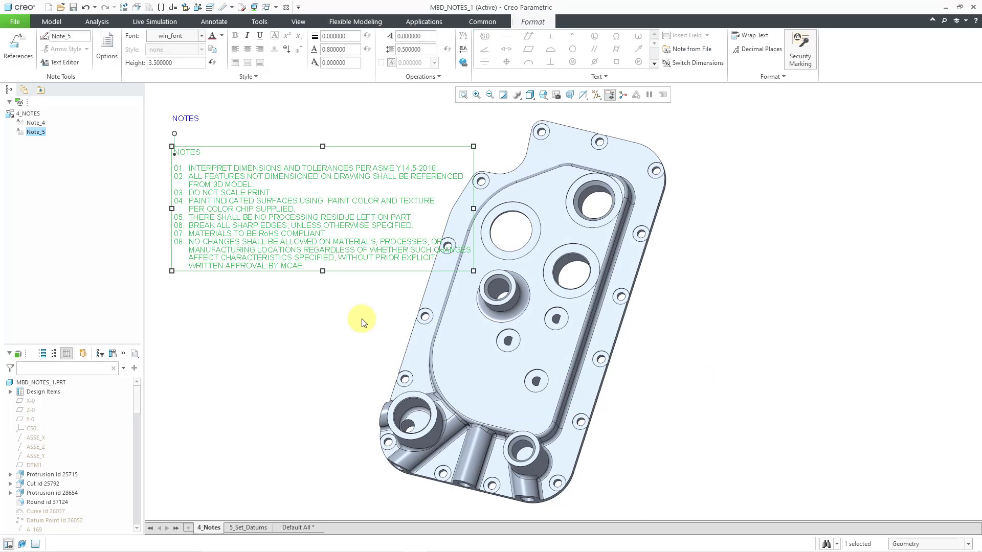
left_click(361, 322)
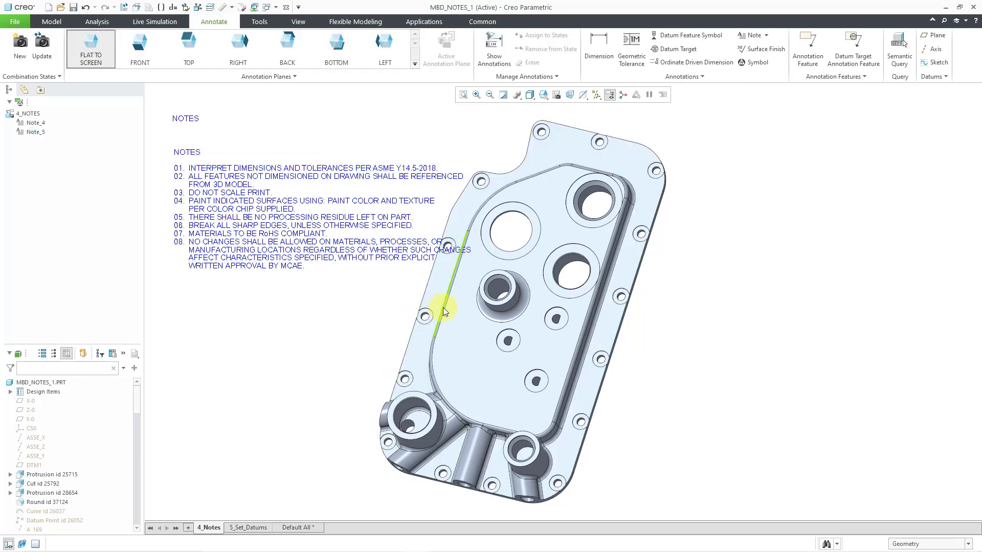
Shift the view right and select the numbered notes list, Note_5
middle_click_drag(456, 306, 598, 306, "shift")
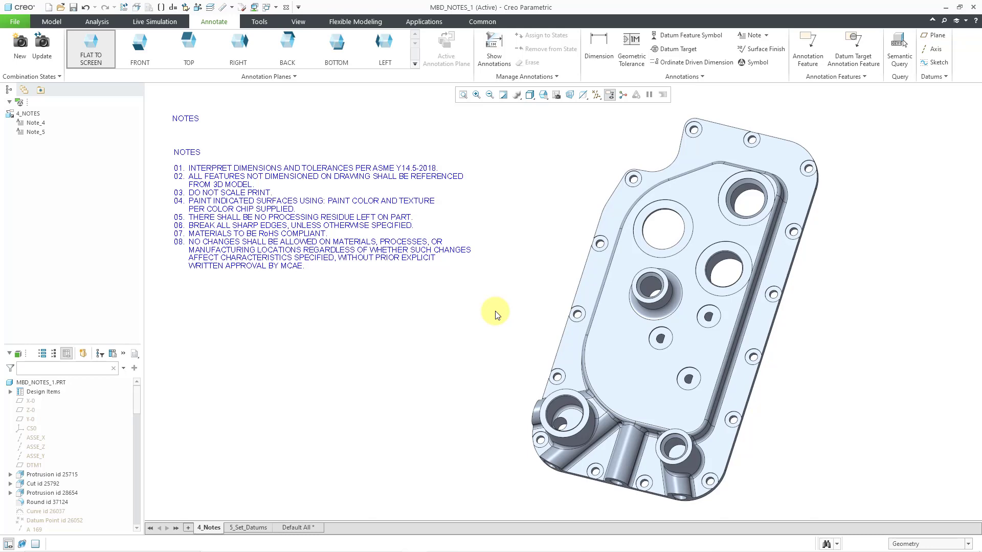
left_click(342, 255)
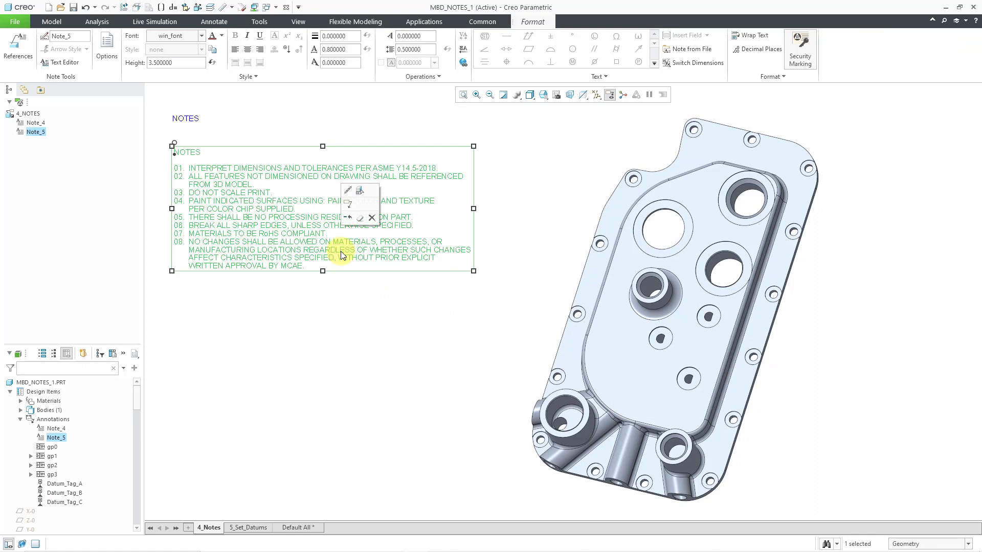
Copy item 08's wording in Note_5's Text Editor, then cancel without changes
left_click(64, 63)
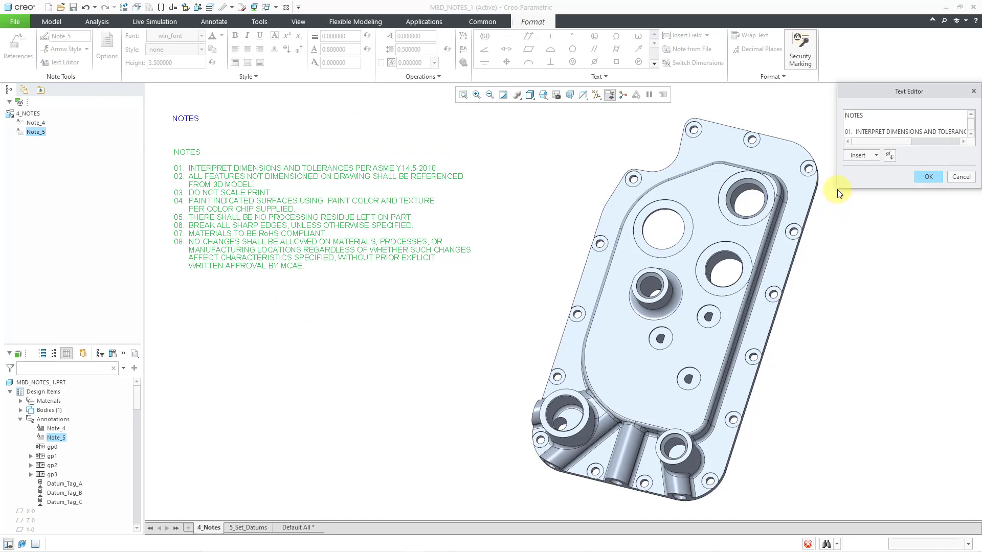
left_click_drag(838, 189, 686, 339)
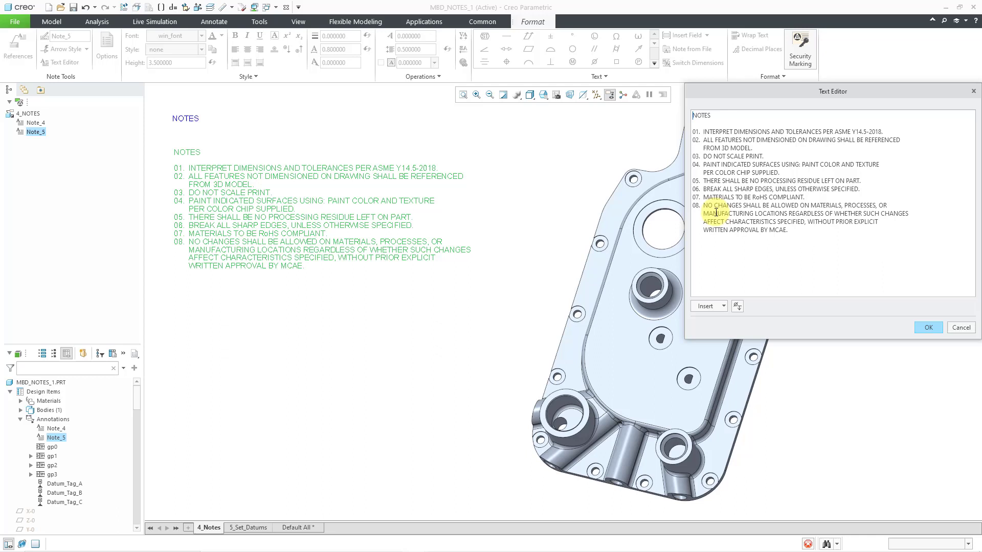
left_click_drag(704, 206, 792, 230)
right_click(783, 222)
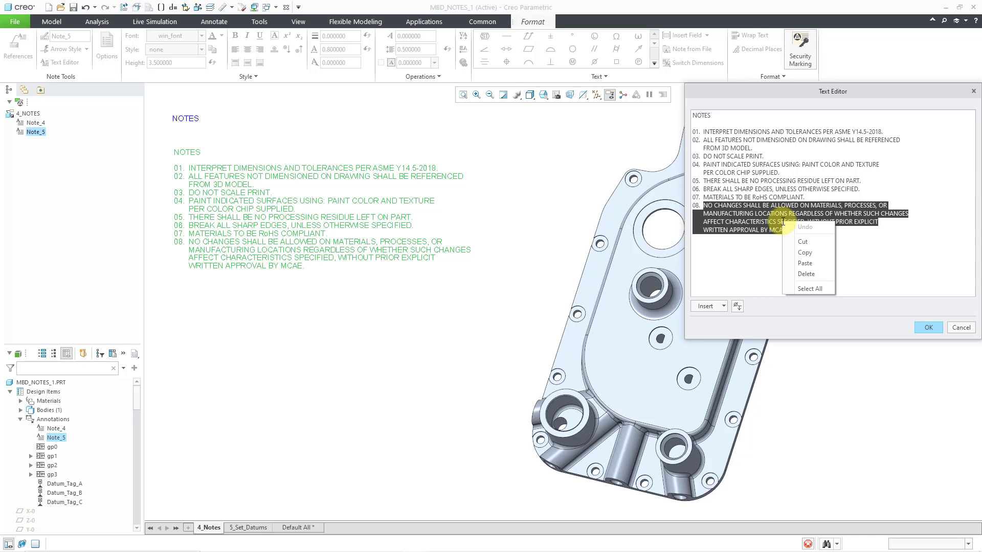
left_click(825, 254)
left_click(958, 328)
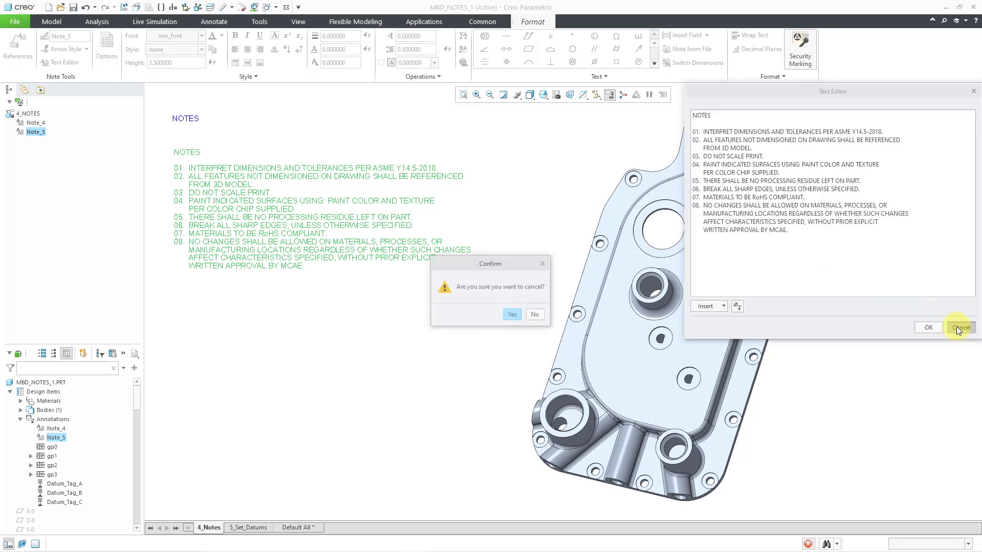
left_click(512, 314)
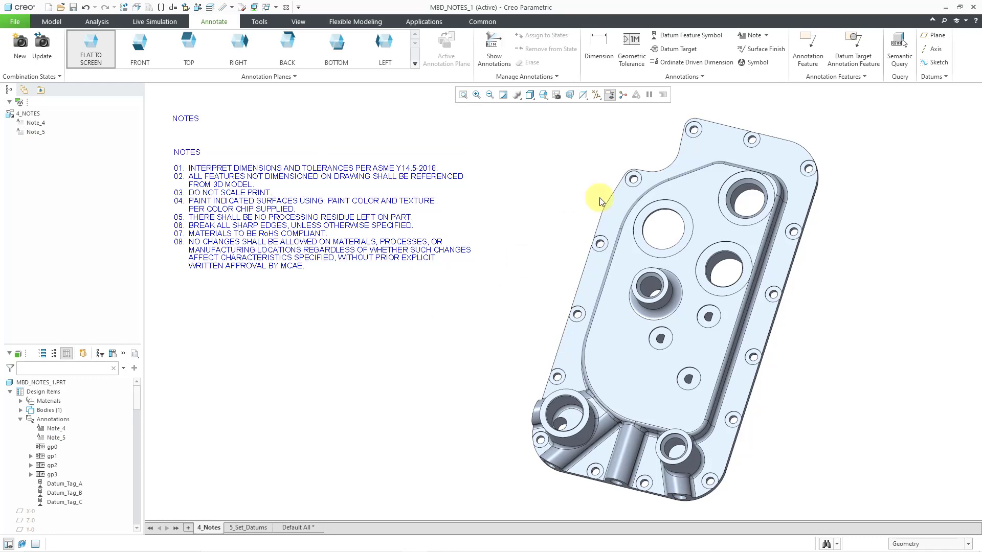
Place a new note below the list containing the pasted item 08 text
left_click(747, 40)
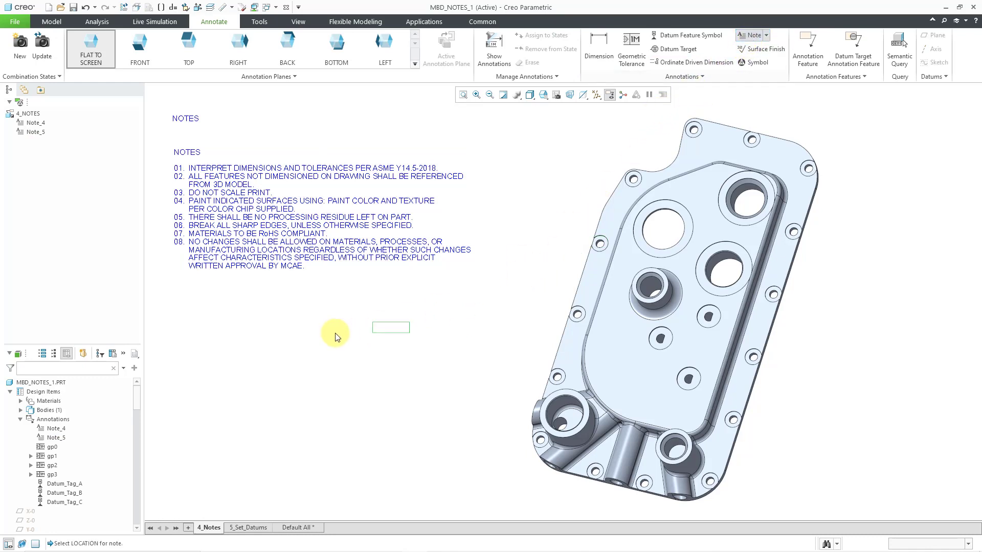
left_click(187, 348)
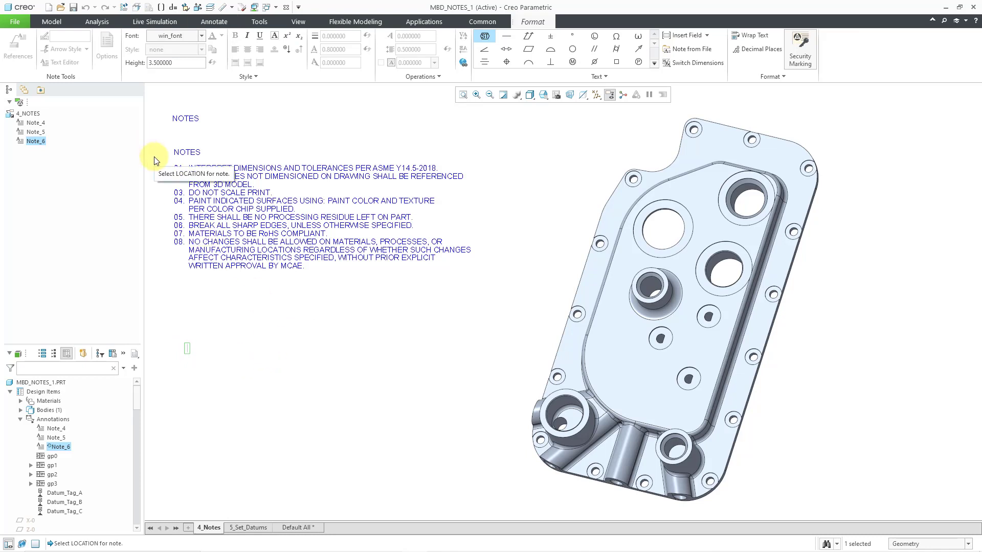
key("ctrl+v")
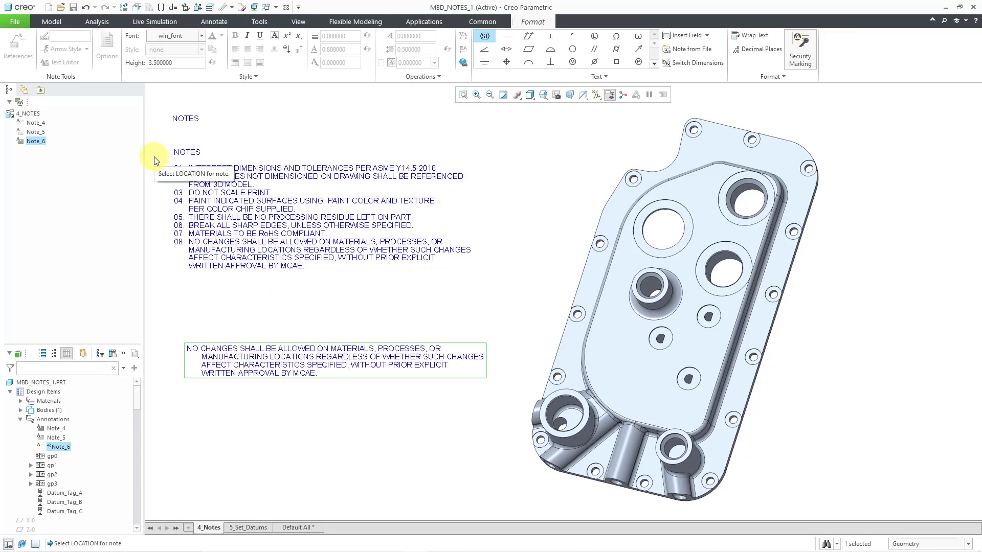
left_click(279, 317)
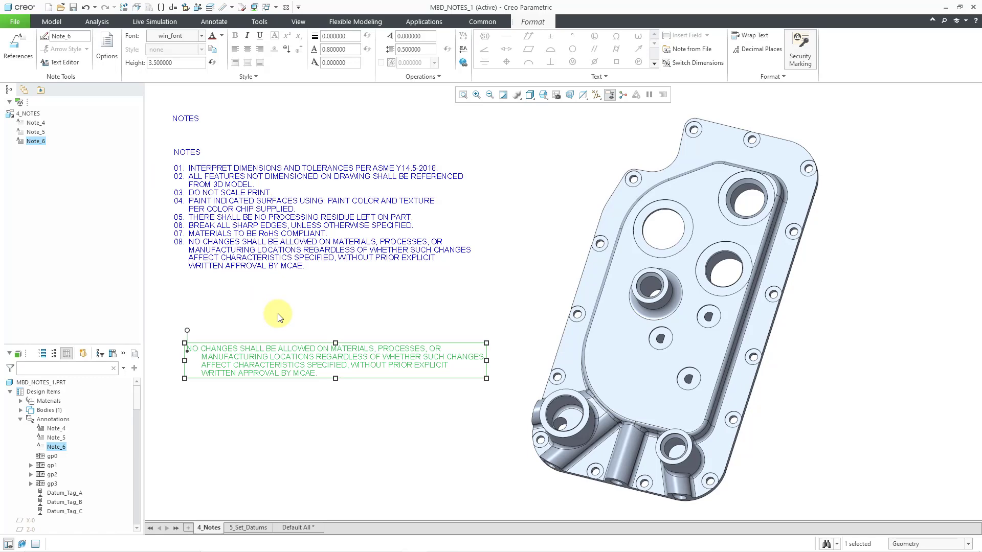
left_click(279, 318)
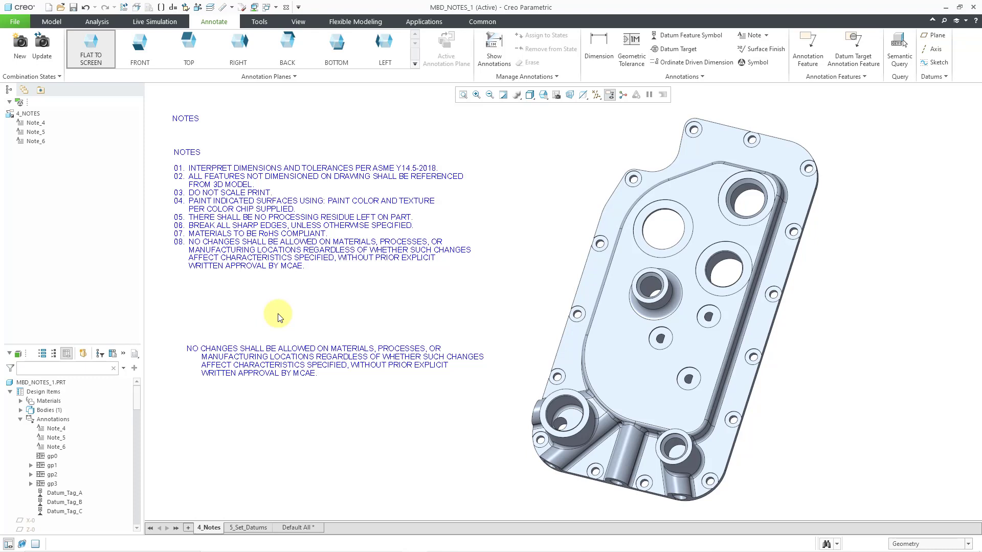
Open Note_5 in the Text Editor and type the line '09. DO NOT USE ABOVE 300'
double_click(284, 257)
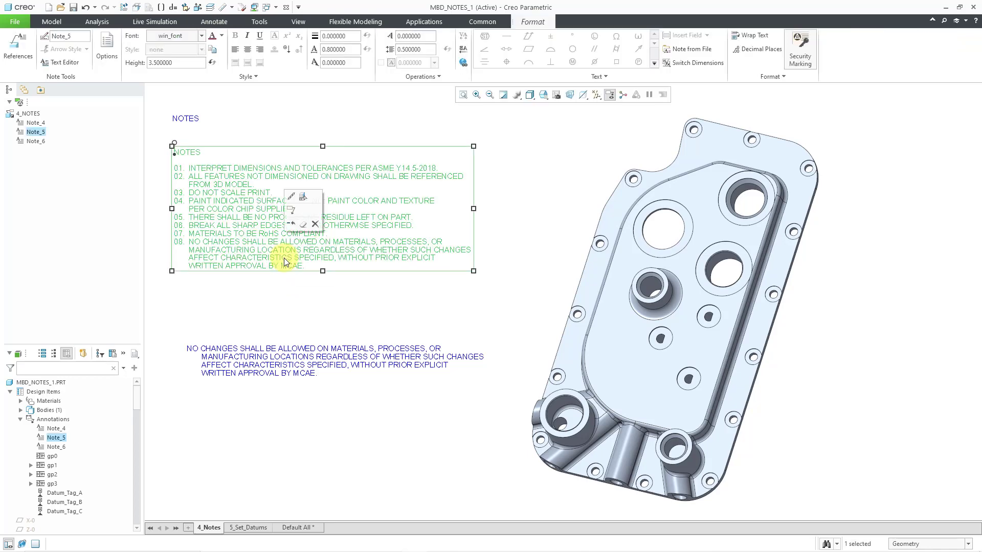
left_click(73, 63)
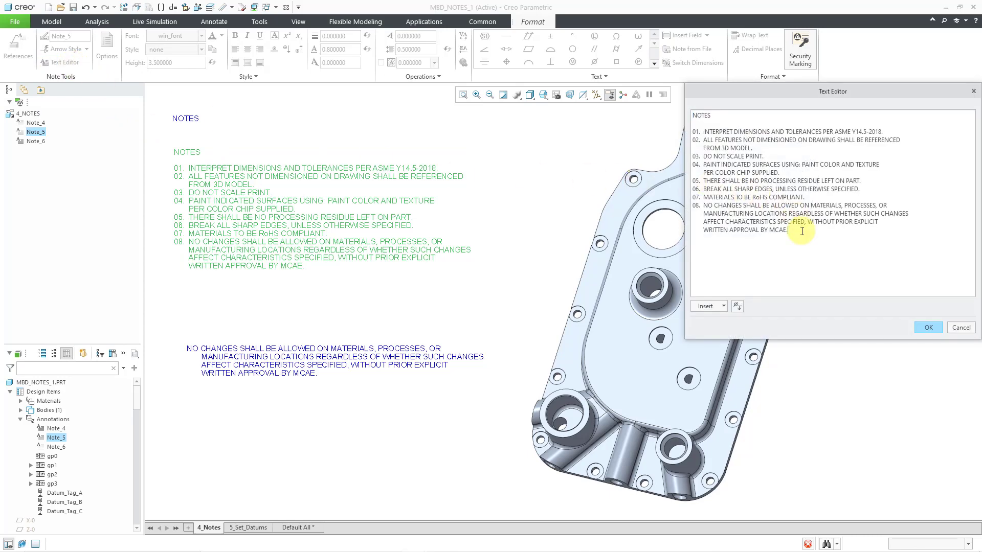
type("09. DO NOT USE ABOVE 300")
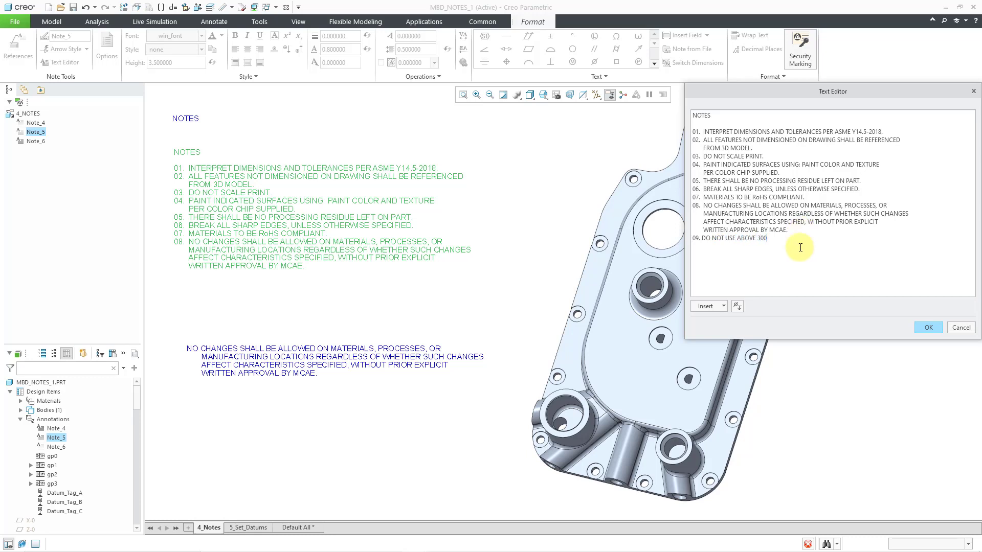
Insert a degree symbol after 300 and apply the edited notes list
left_click(736, 307)
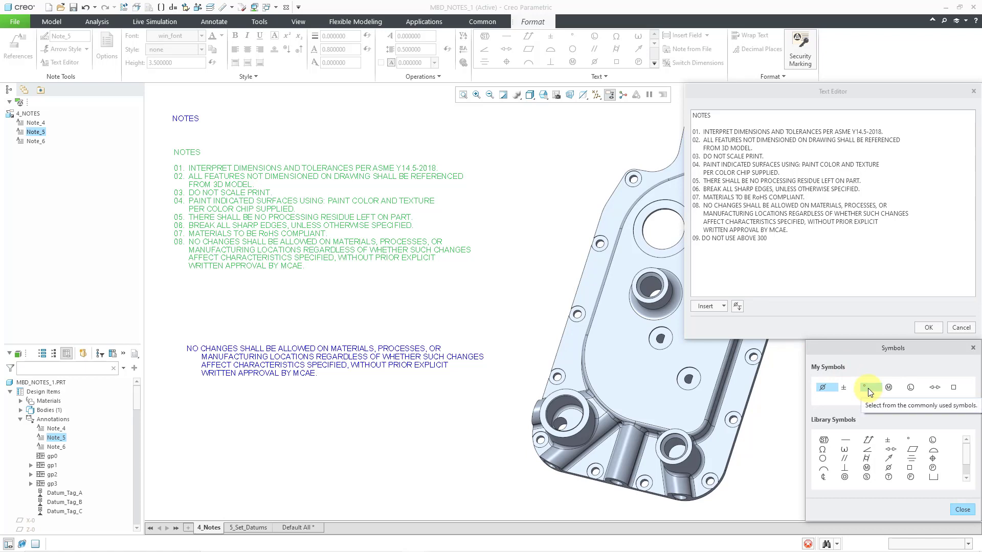
left_click(968, 471)
scroll(967, 463, "up", 2)
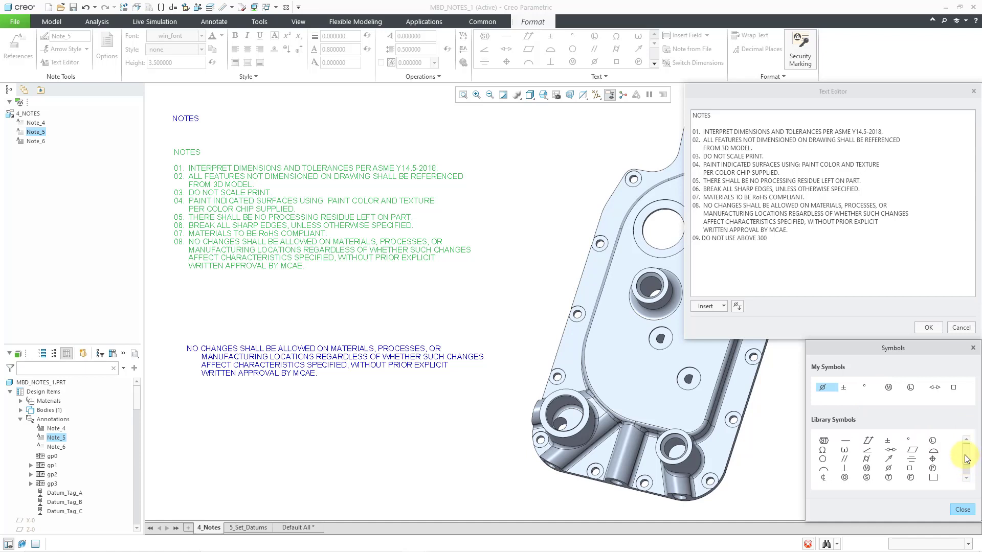
left_click(912, 442)
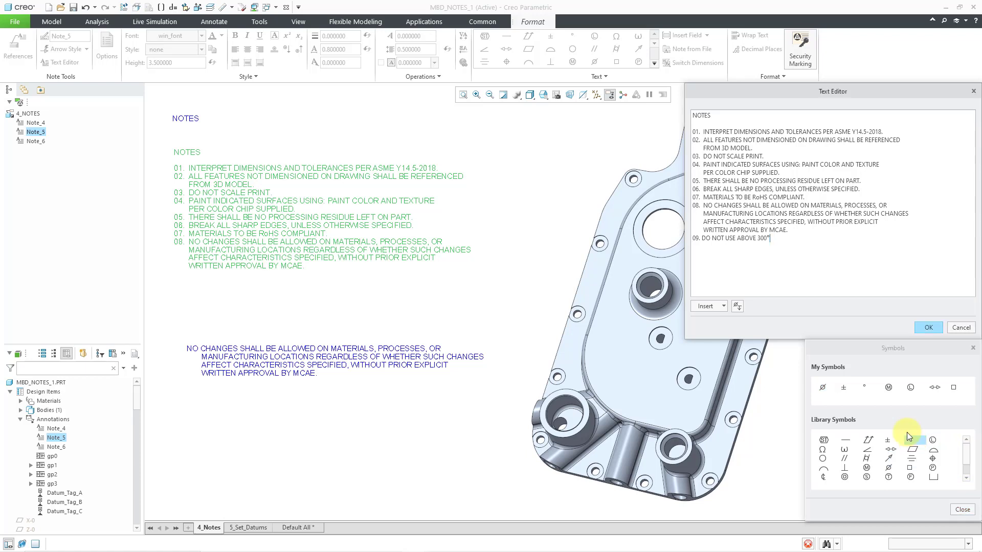
left_click(962, 510)
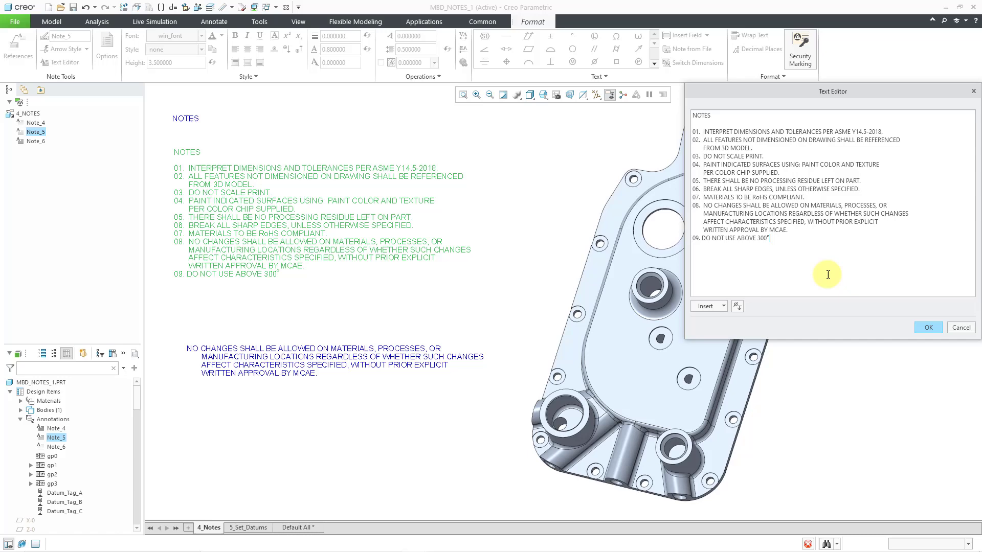
left_click(930, 327)
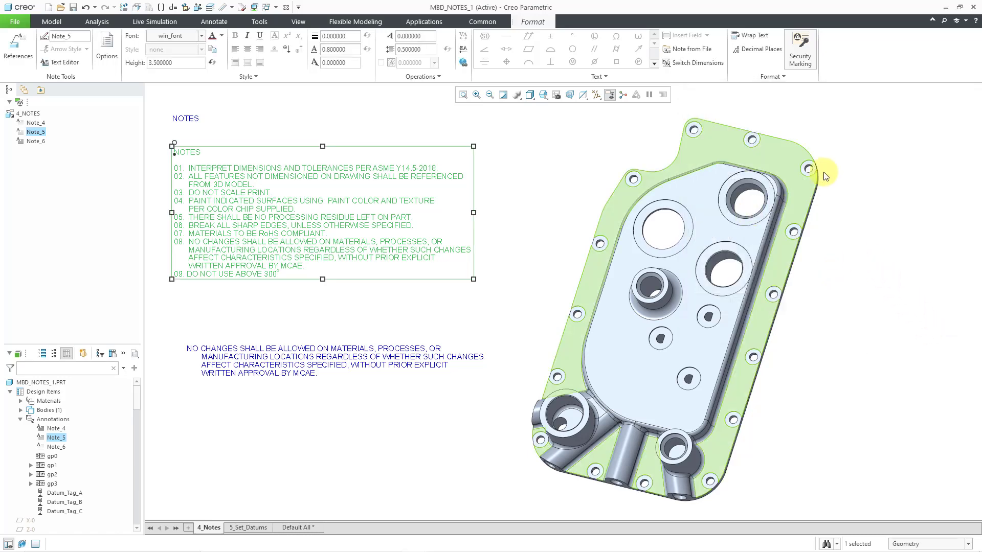
left_click(840, 146)
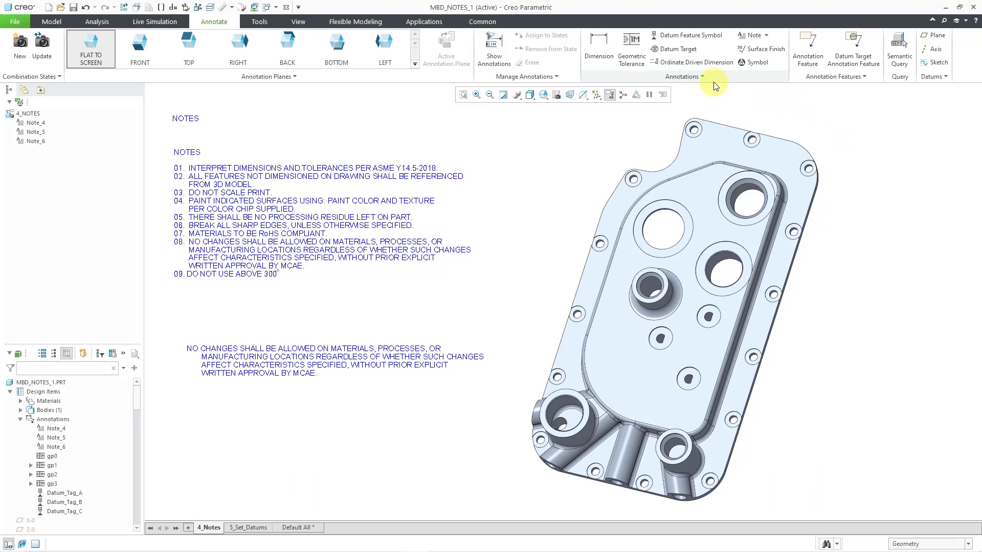
left_click(752, 35)
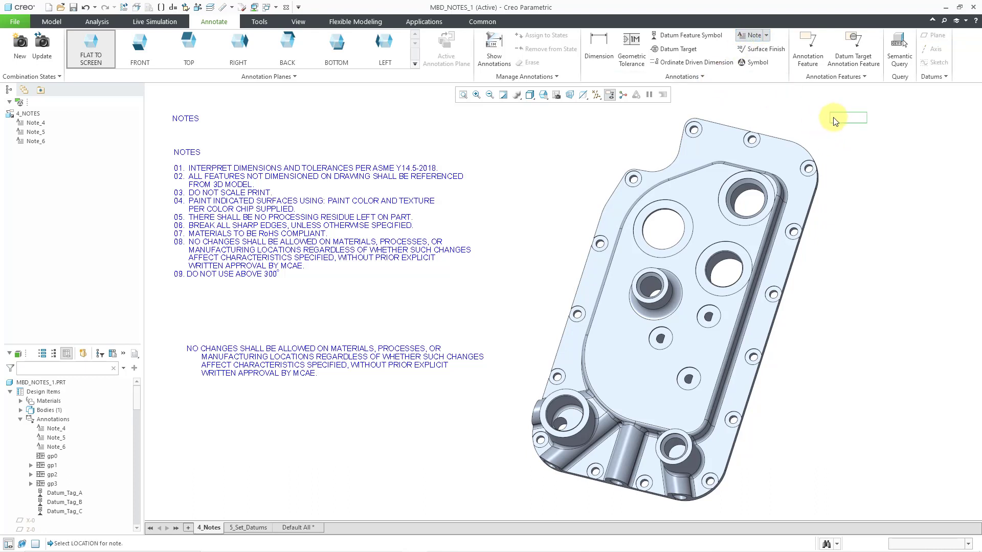
left_click(833, 121)
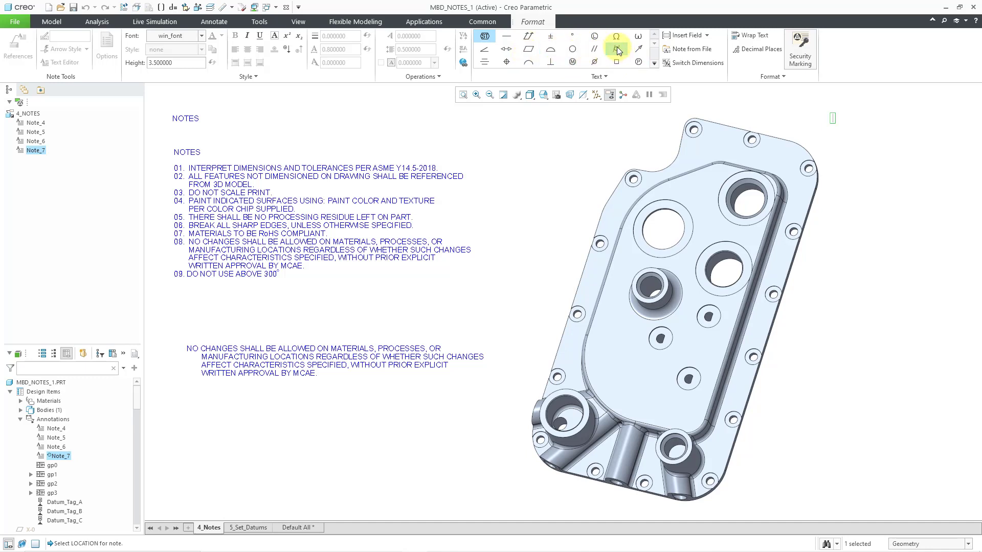
middle_click(775, 109)
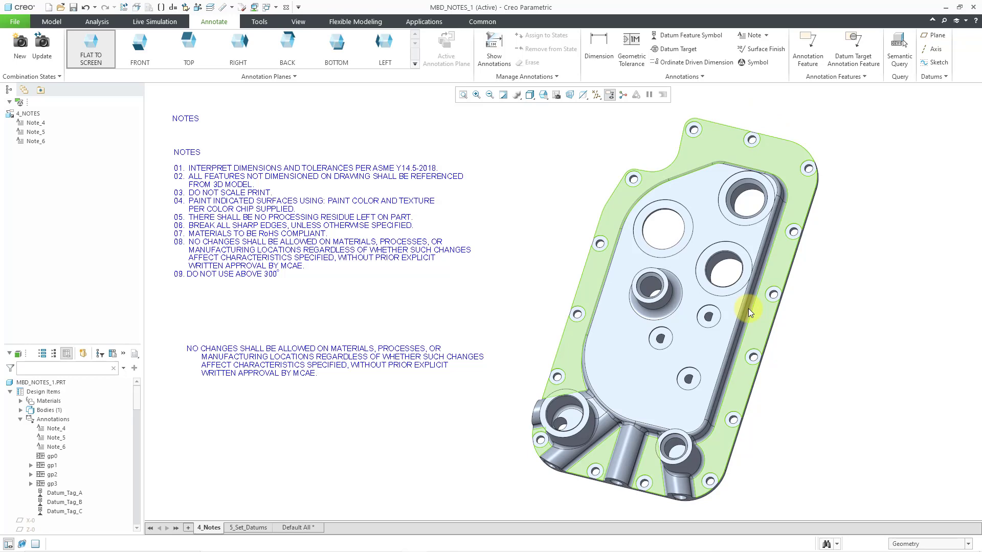
On the FRONT annotation plane, place the fai symbol with a leader to the boss's top edge
mouse_move(741, 309)
middle_mouse_down()
mouse_move(738, 281)
mouse_move(829, 252)
mouse_move(815, 268)
mouse_move(843, 239)
mouse_move(826, 269)
middle_mouse_up()
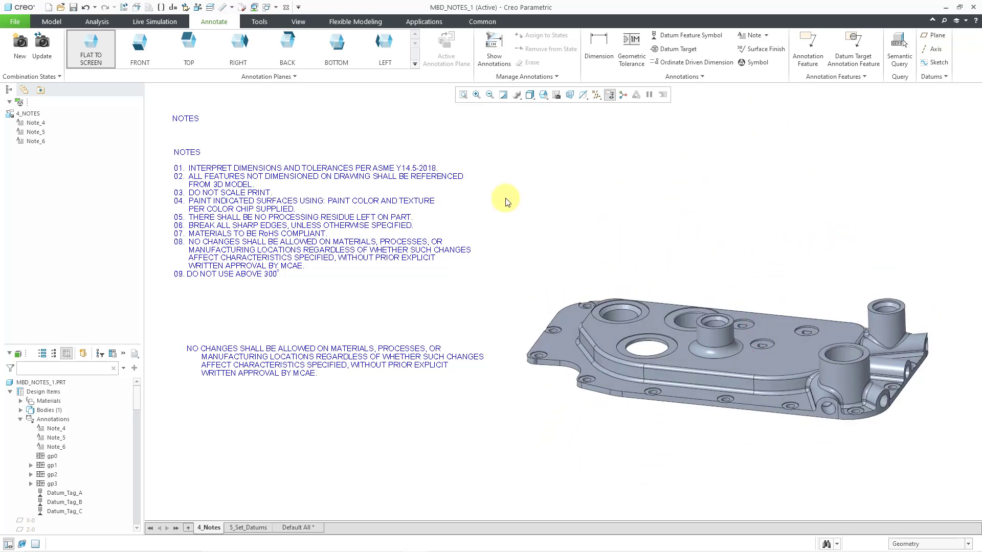
left_click(133, 59)
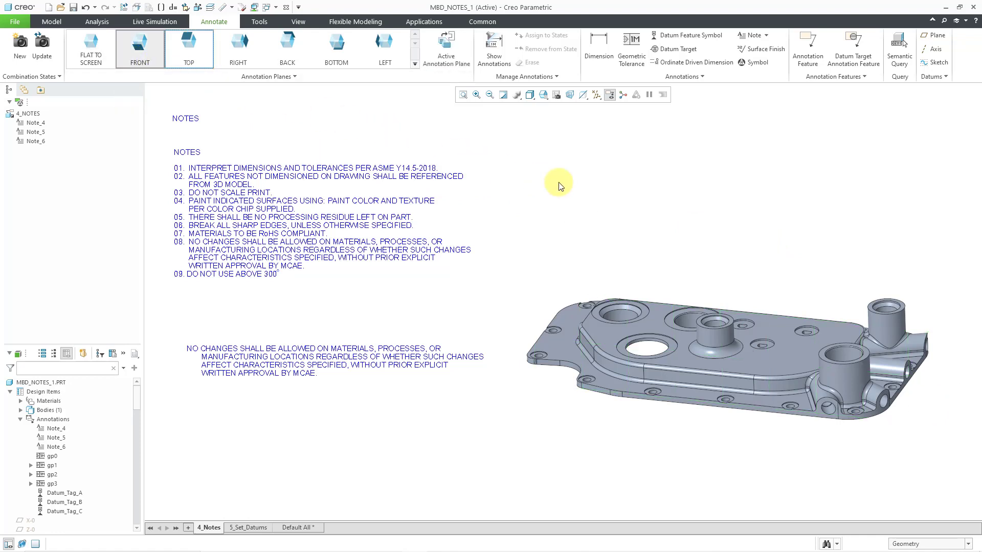
left_click(757, 62)
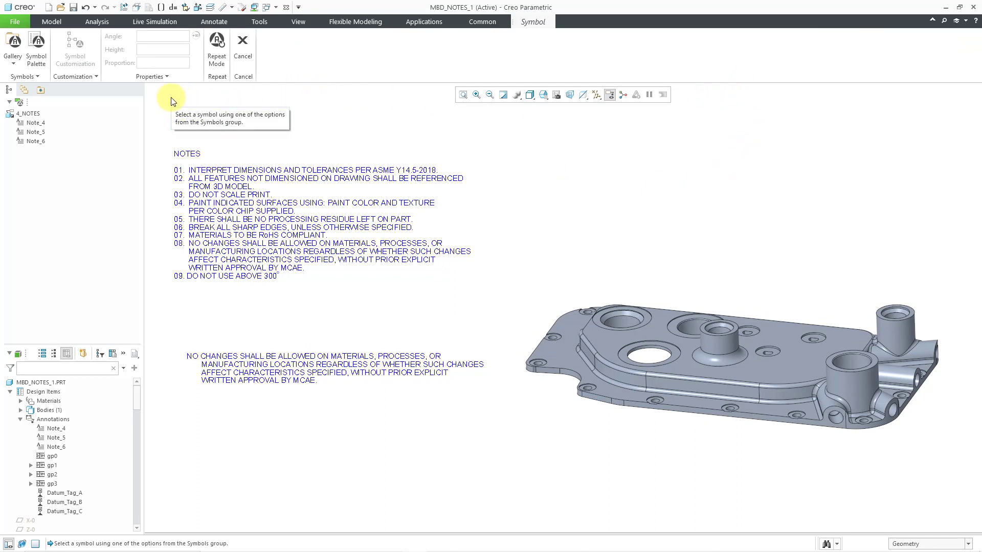
left_click(17, 66)
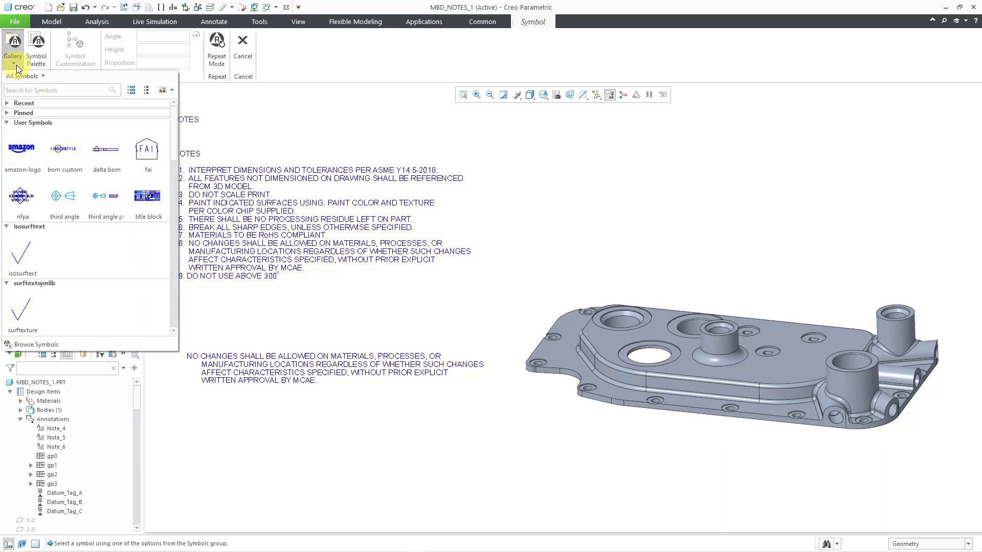
left_click(153, 158)
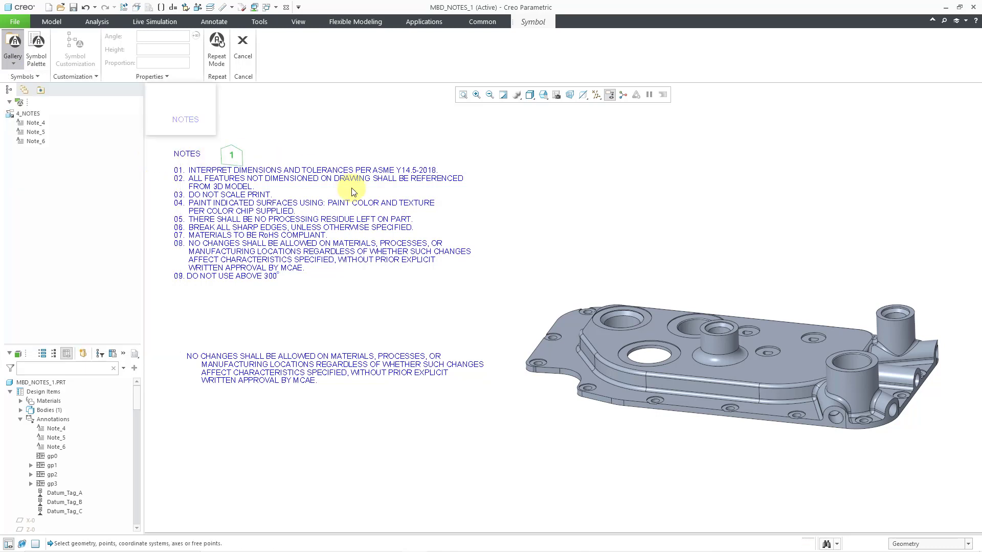
scroll(772, 333, "up", 3)
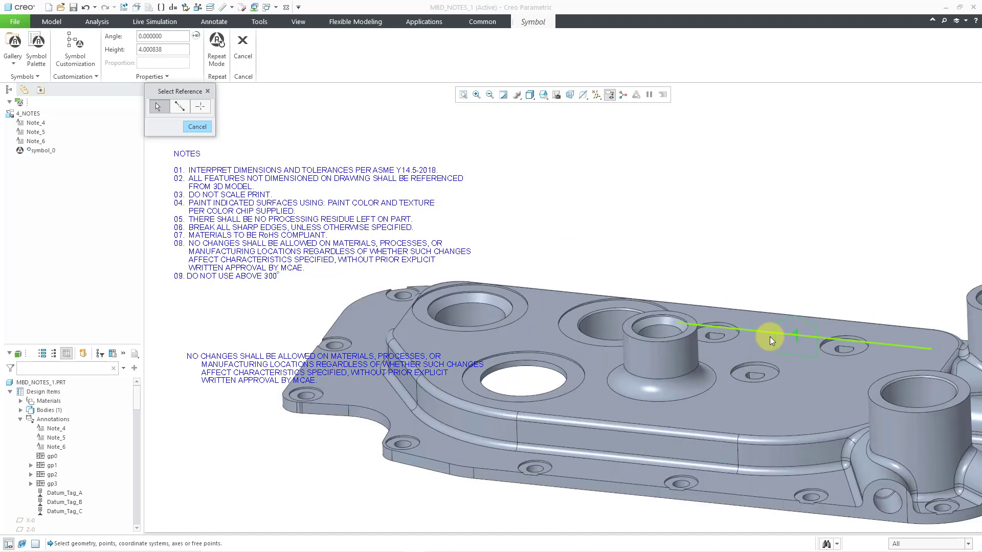
left_click(698, 330)
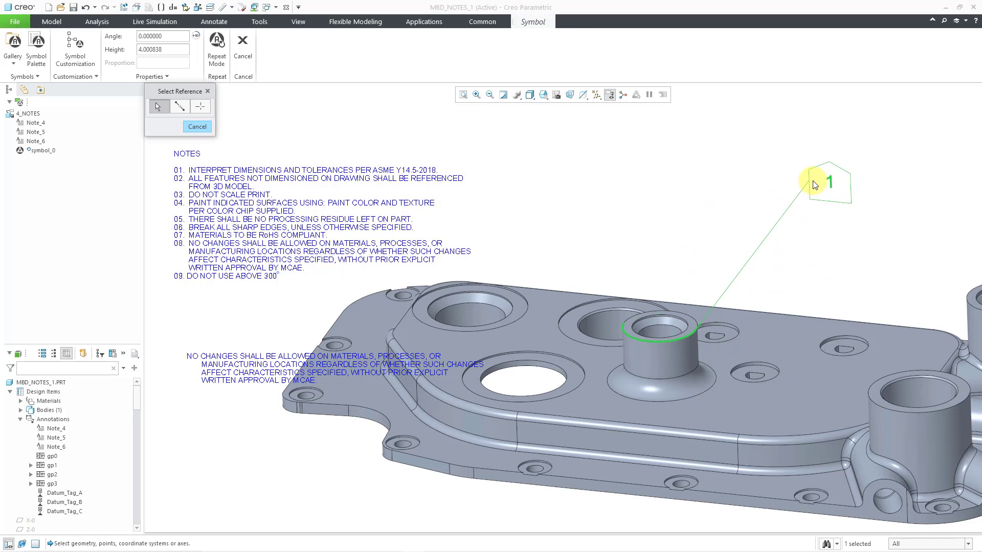
left_click(815, 181)
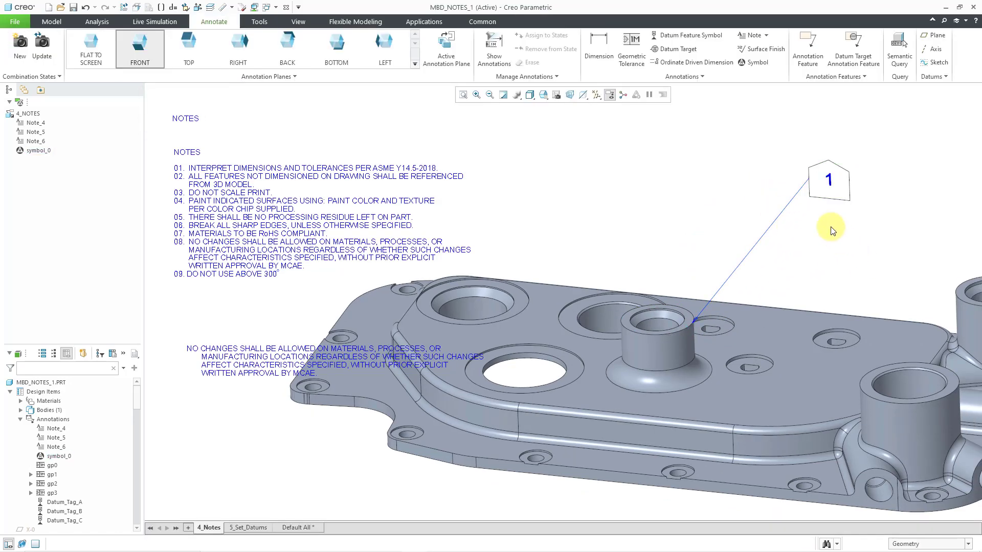
scroll(757, 177, "down", 5)
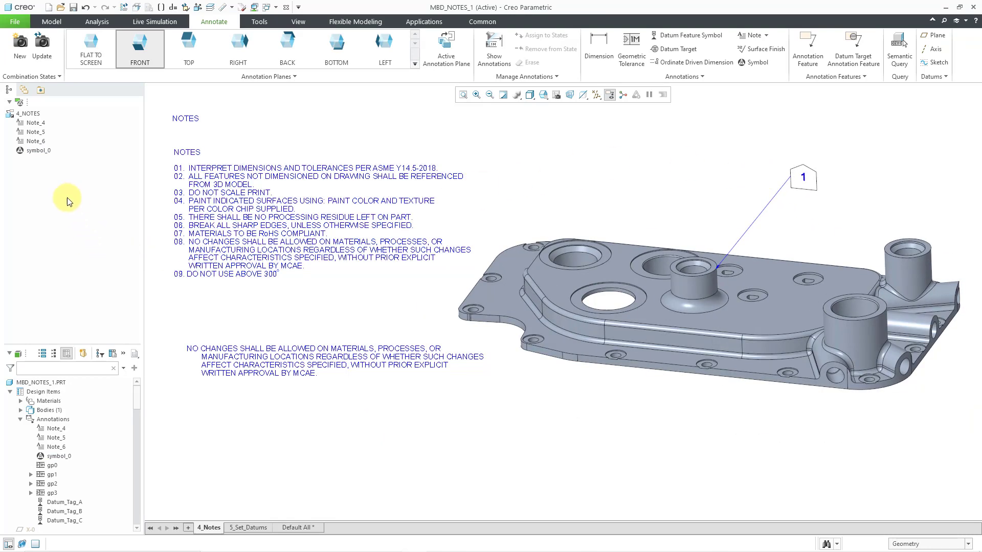
In the general notes Text Editor, add line '10. FOR &sym(fai) INSPECT THREE ARTICLES PER LOT.'
left_click(33, 152)
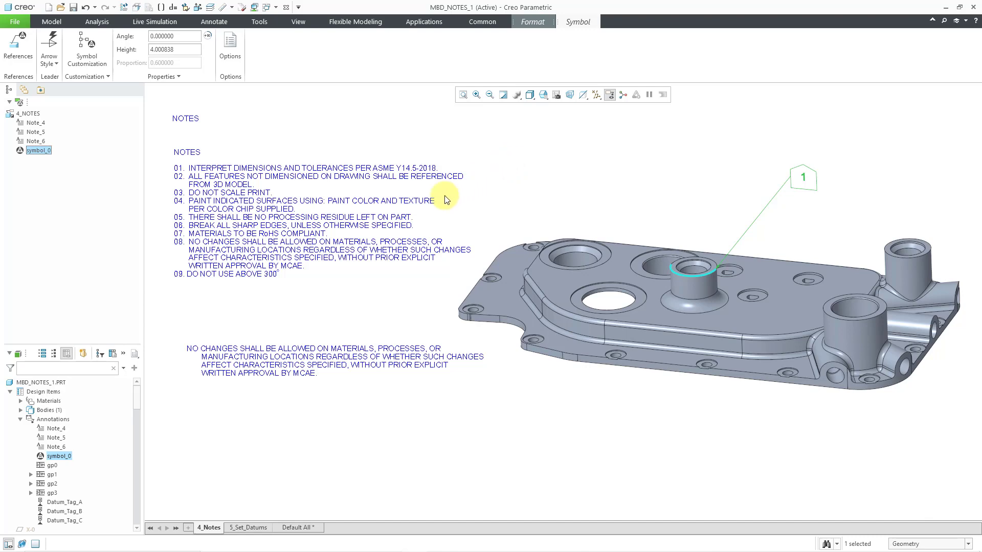
left_click(373, 222)
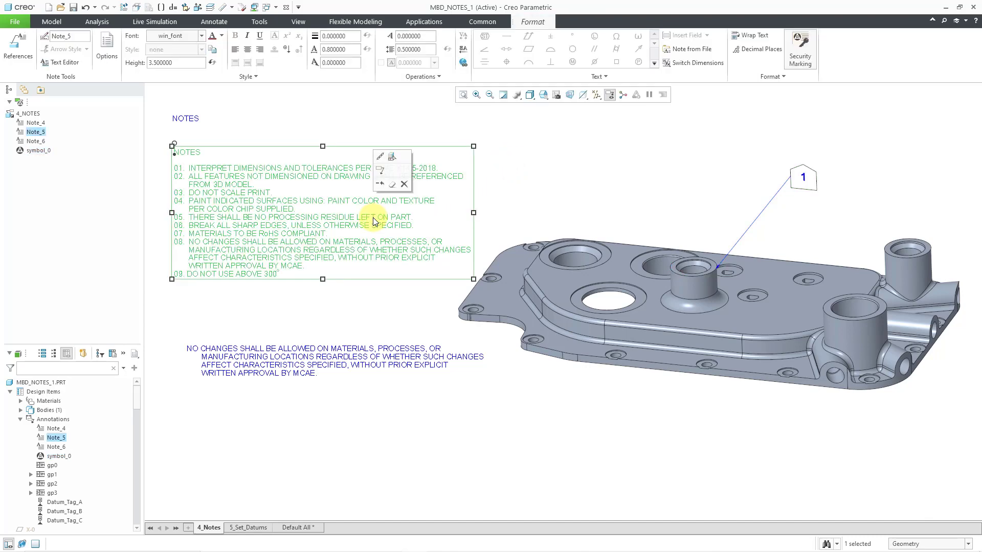
left_click(71, 64)
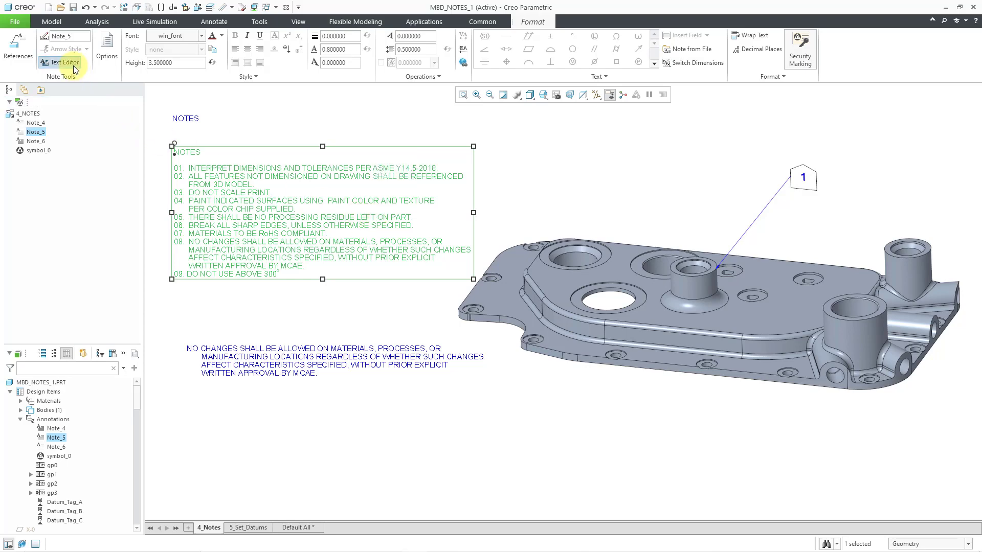
left_click(791, 238)
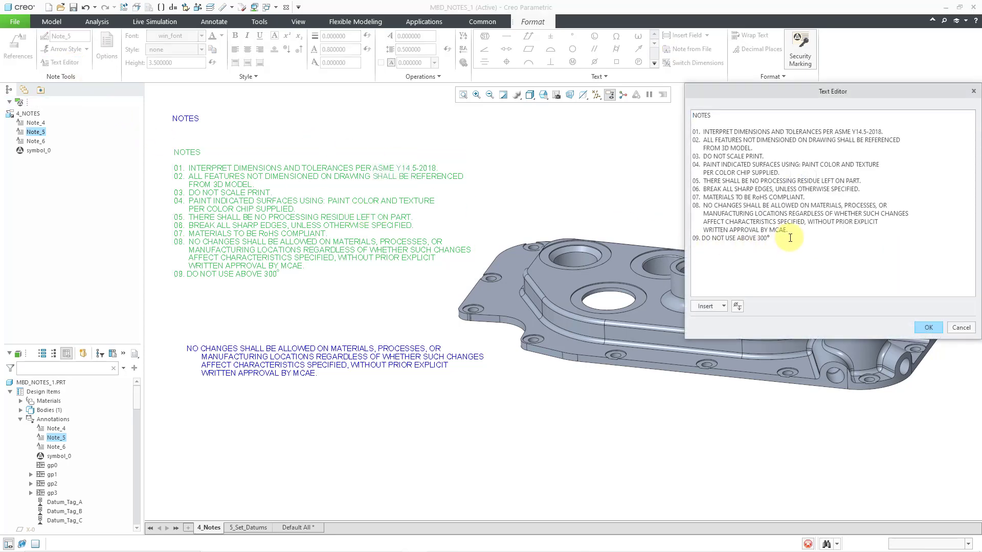
key("Return")
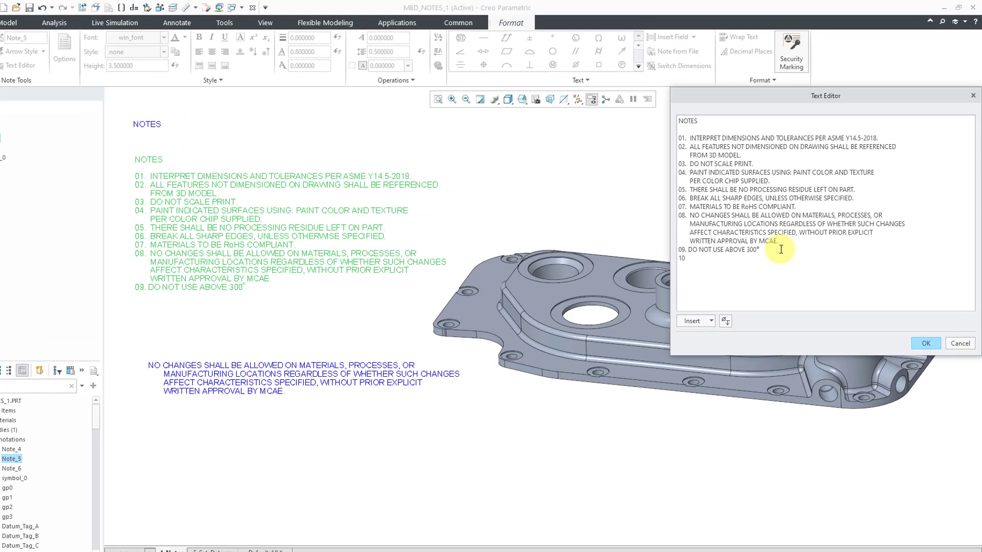
type("10. ")
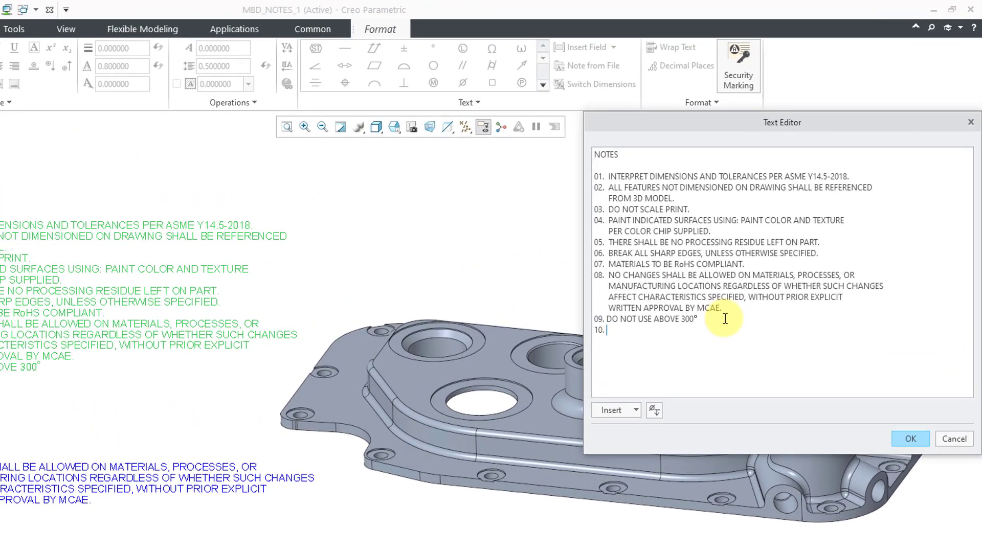
type("FOR &sym(fai) INSPECT THR")
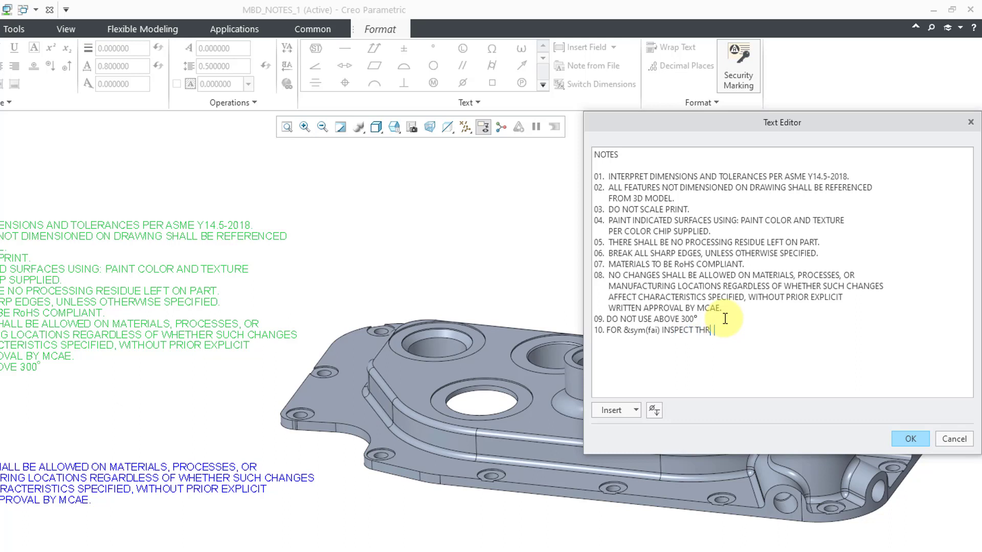
type("EE ARTICLES PER LOT.")
Accept 1 as the FAI symbol number, close the Text Editor, and orient the view Flat to Screen
left_click(908, 439)
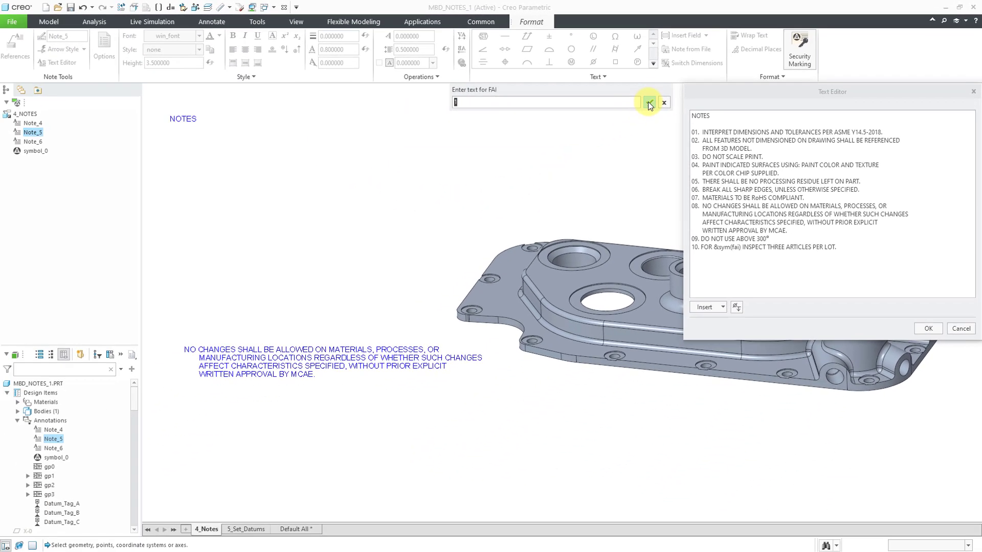
left_click(538, 137)
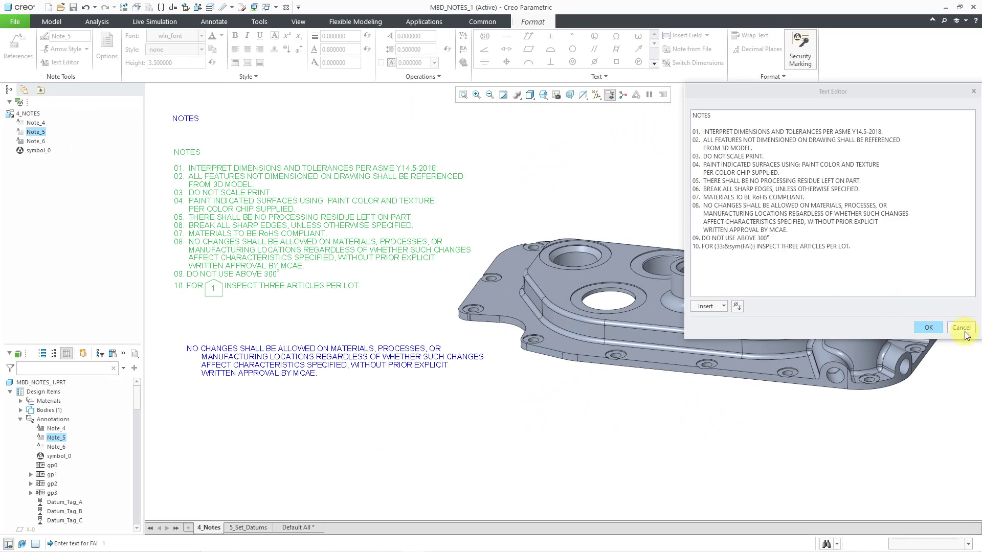
left_click(929, 327)
left_click(605, 194)
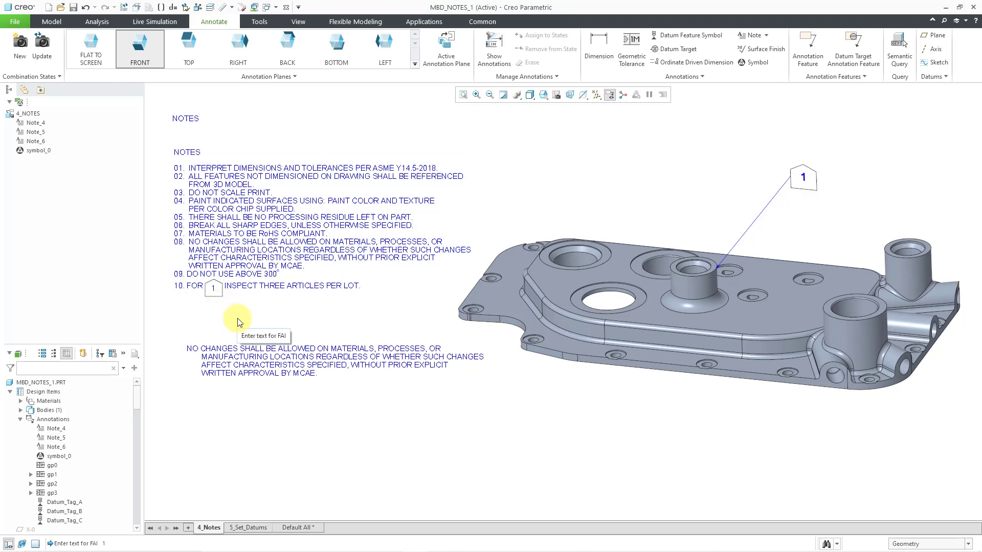
key("ctrl+d")
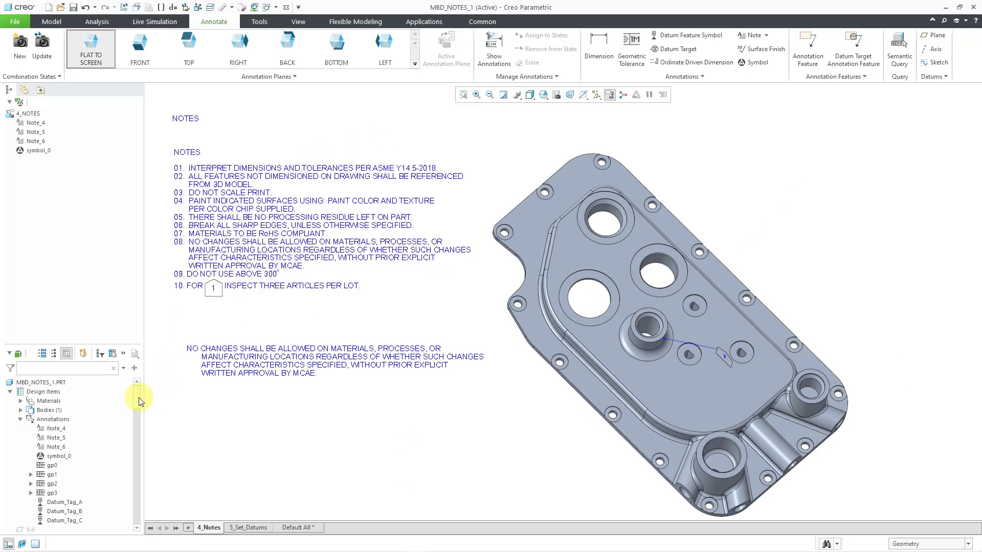
left_click_drag(137, 398, 140, 425)
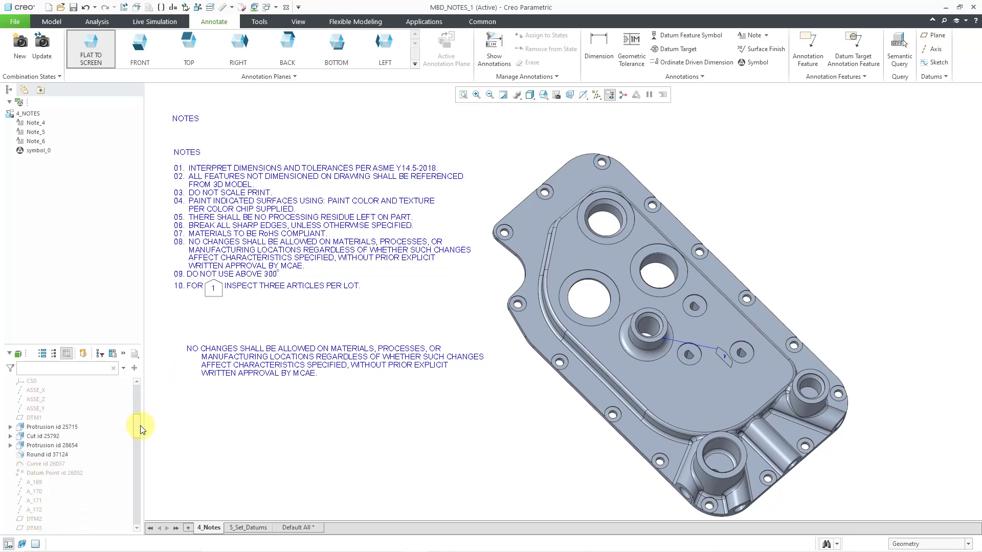
left_click(55, 437)
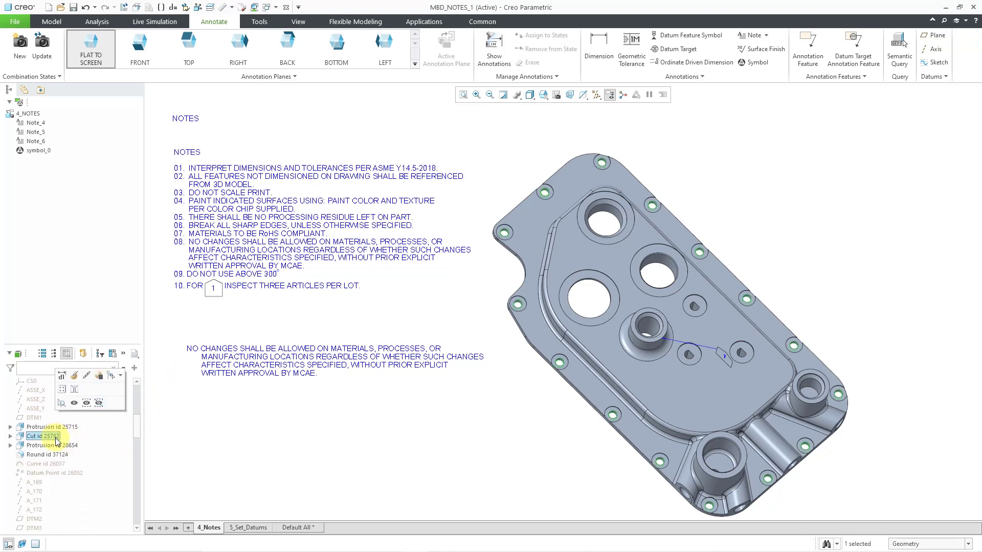
right_click(56, 441)
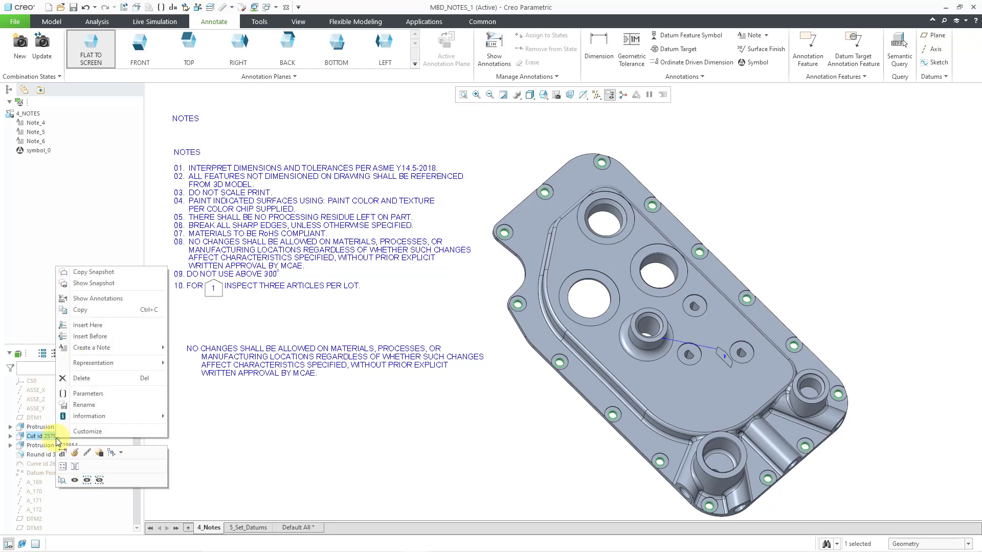
left_click(122, 299)
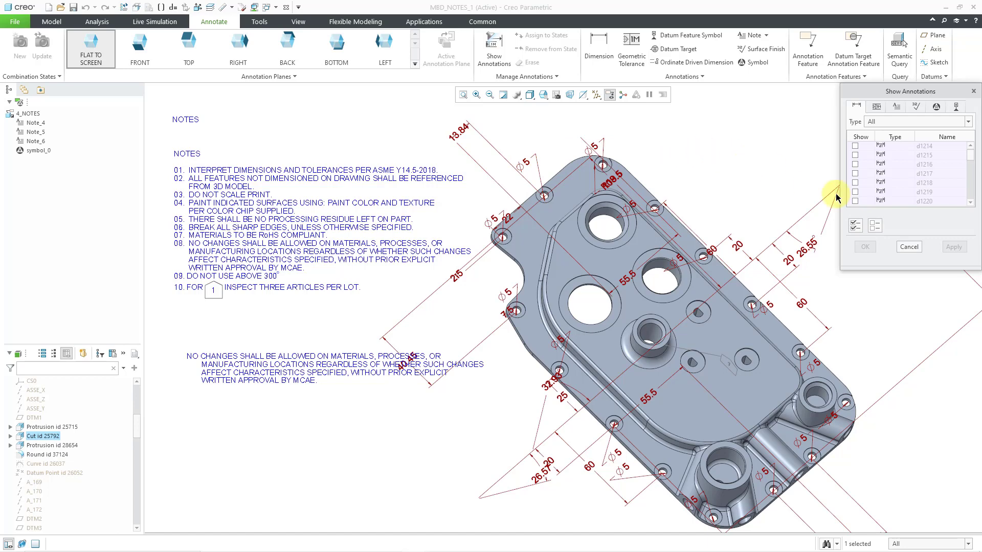
Place a note below the notes list reading 'MOUNTING HOLE DIA', a diameter symbol and dimension &d1235
left_click(913, 248)
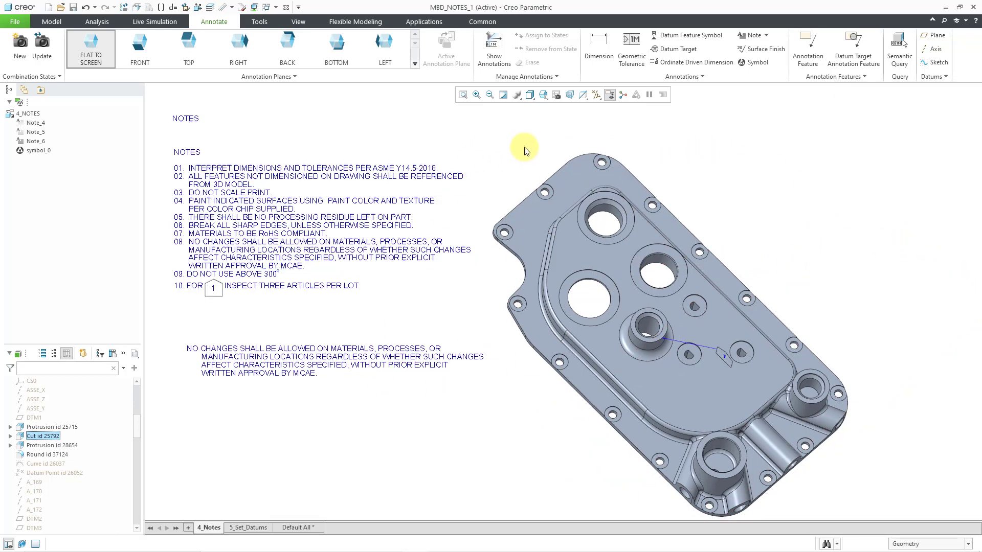
left_click(753, 37)
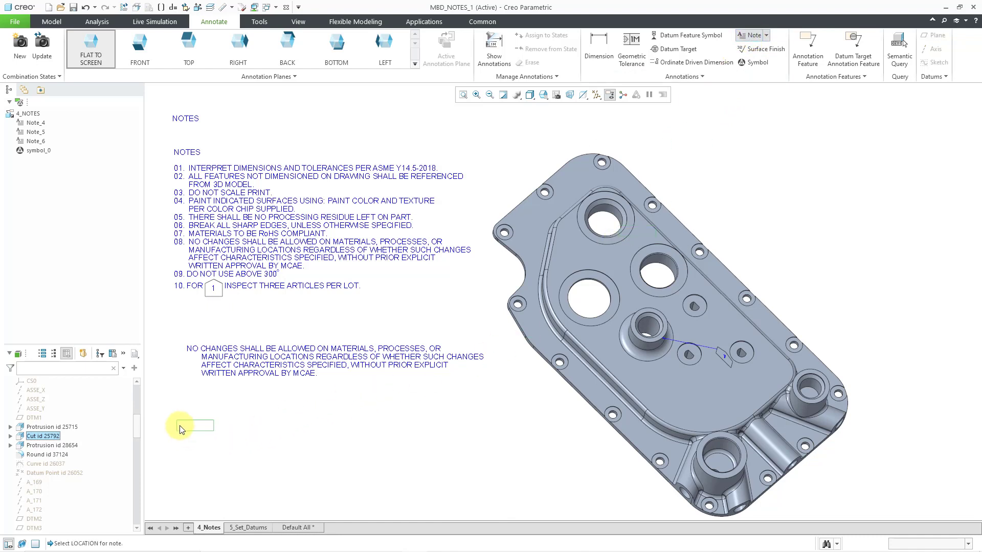
left_click(179, 426)
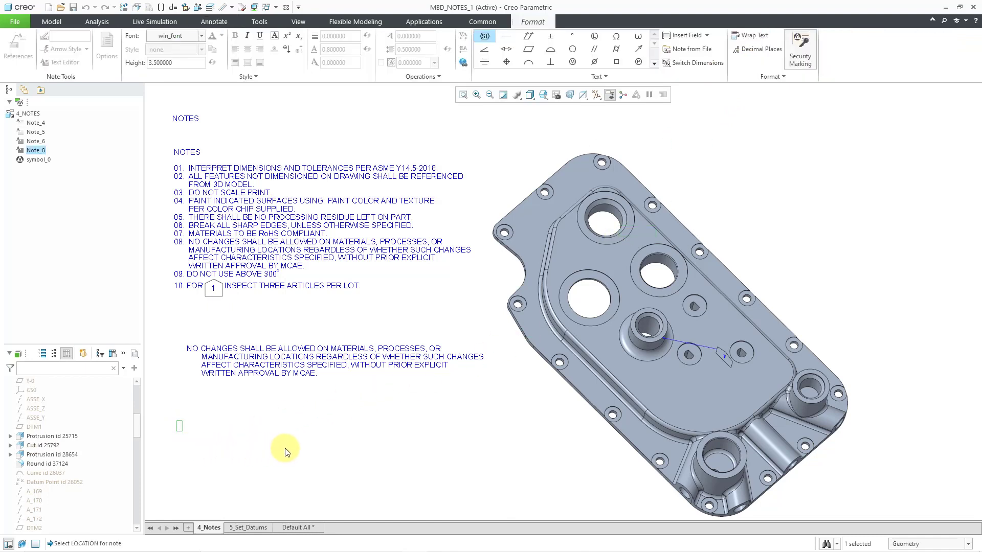
type("mou")
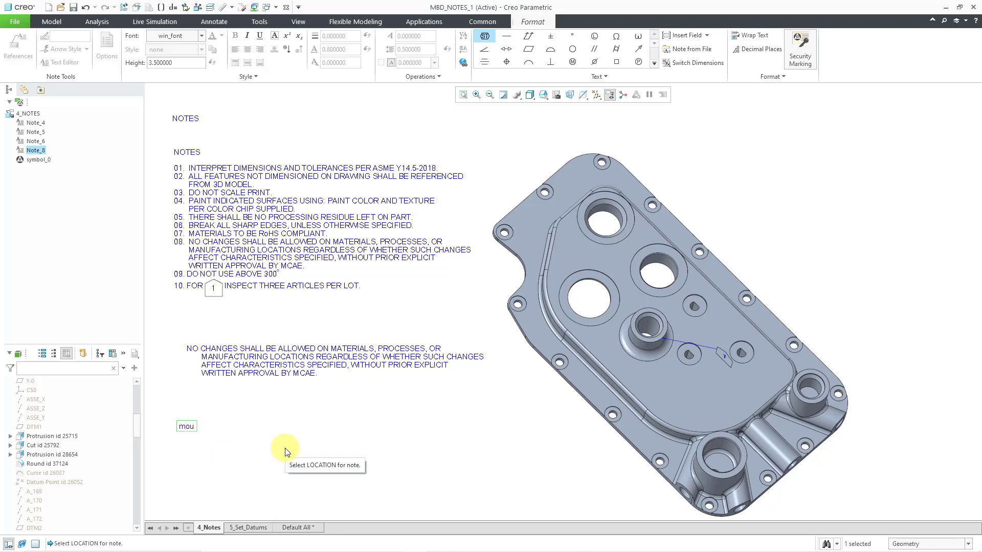
type("se")
key("BackSpace")
key("BackSpace")
key("BackSpace")
key("BackSpace")
key("BackSpace")
type("MOUNTING HOLE DIAMETER")
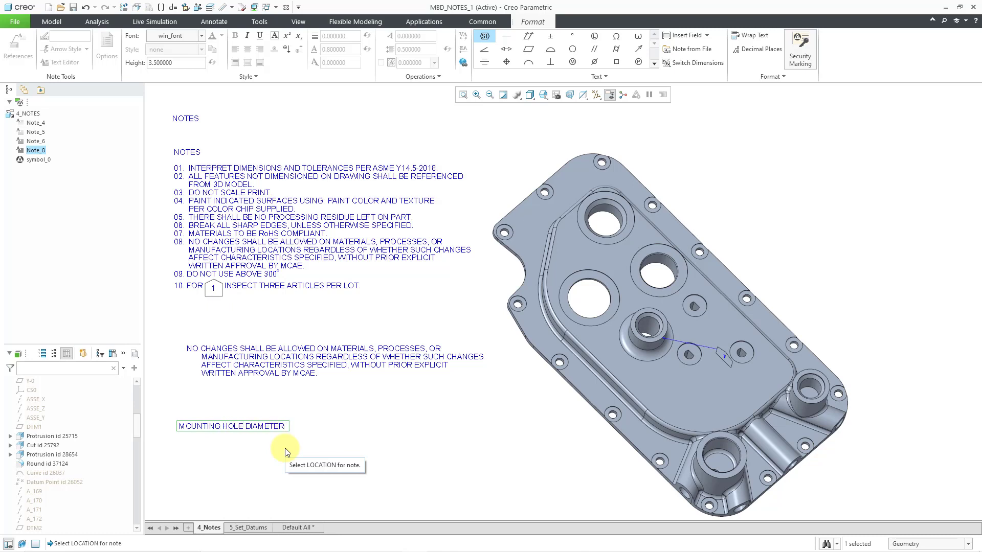
left_click(595, 62)
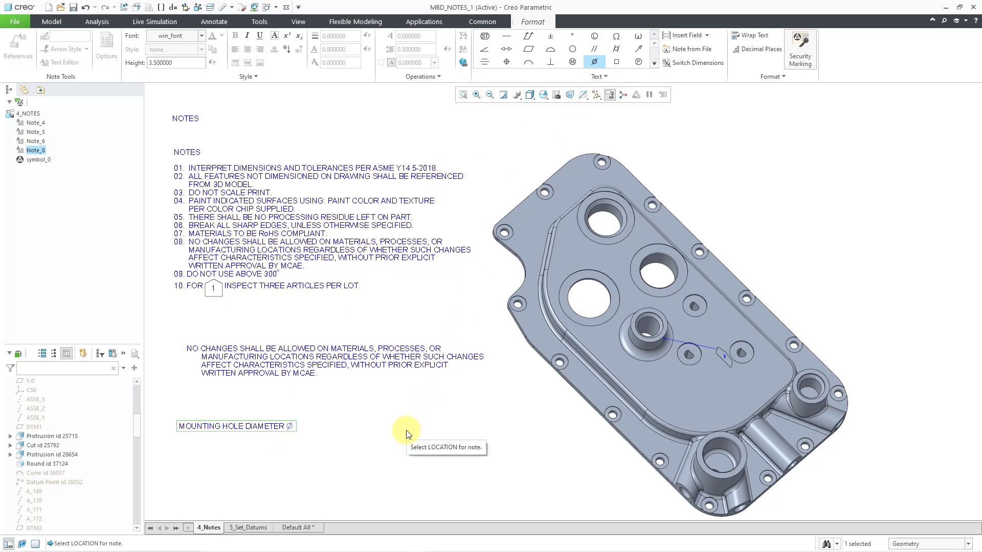
type("&d1235")
left_click(407, 434)
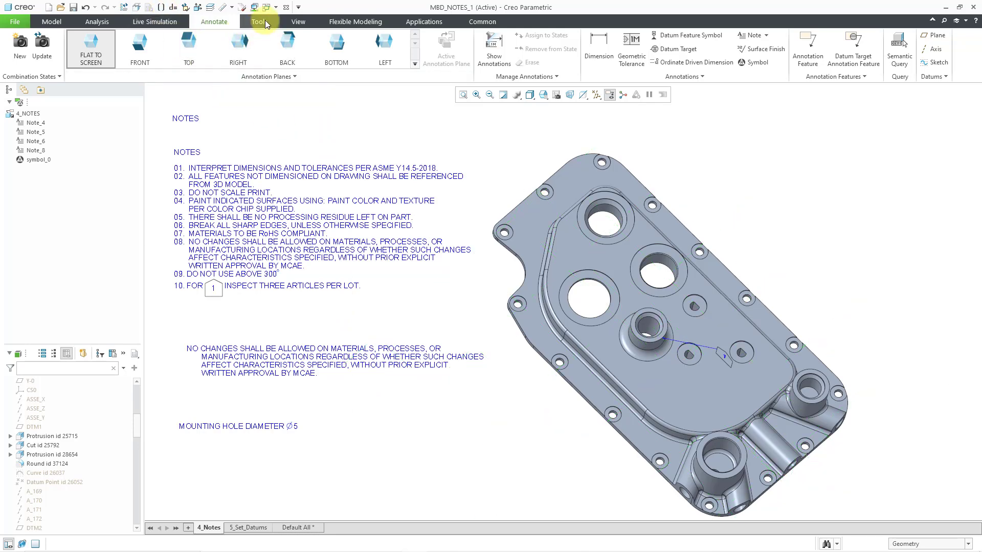
Show the part's Parameters from Model Intent, widen Name, and scroll to PTC_MASTER_MATERIAL (ERGAL55)
left_click(264, 22)
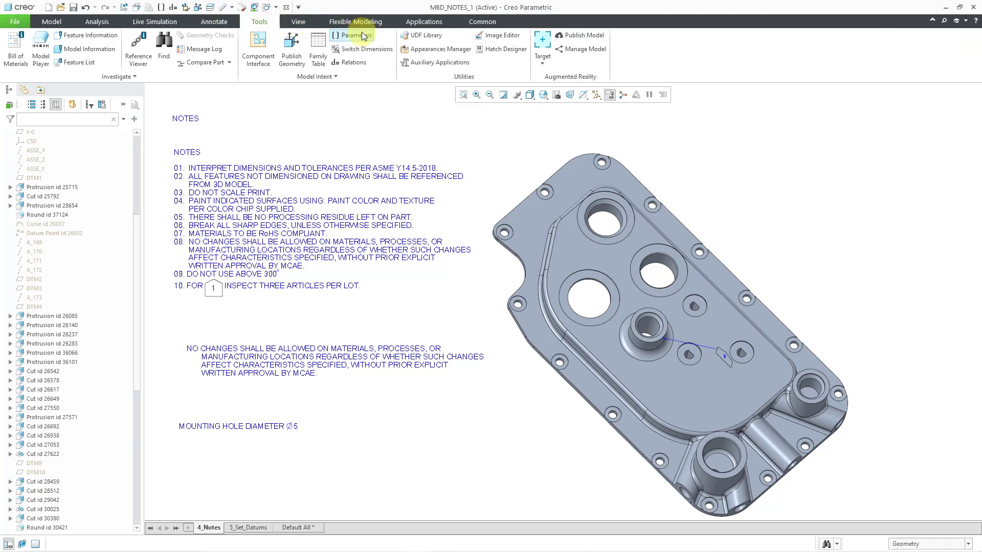
left_click(51, 22)
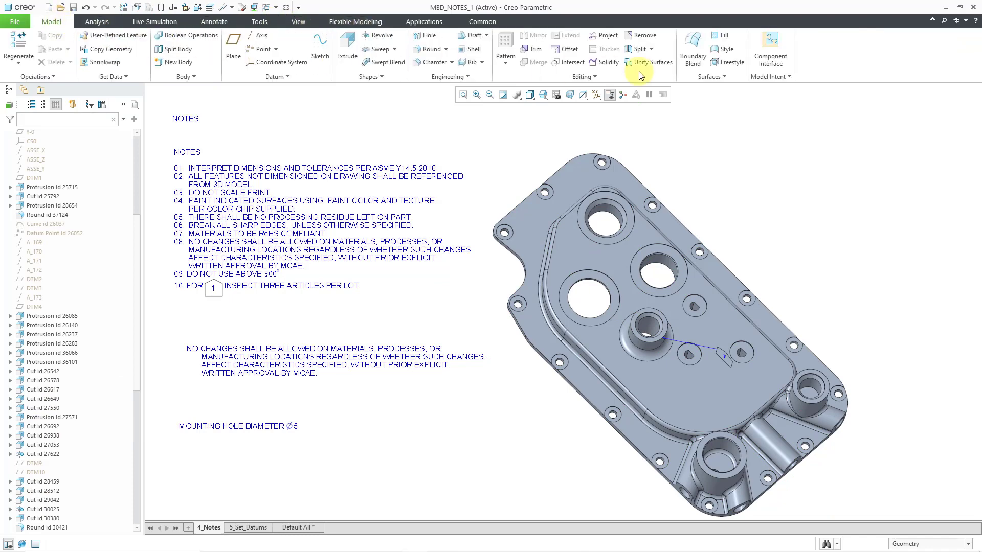
left_click(779, 78)
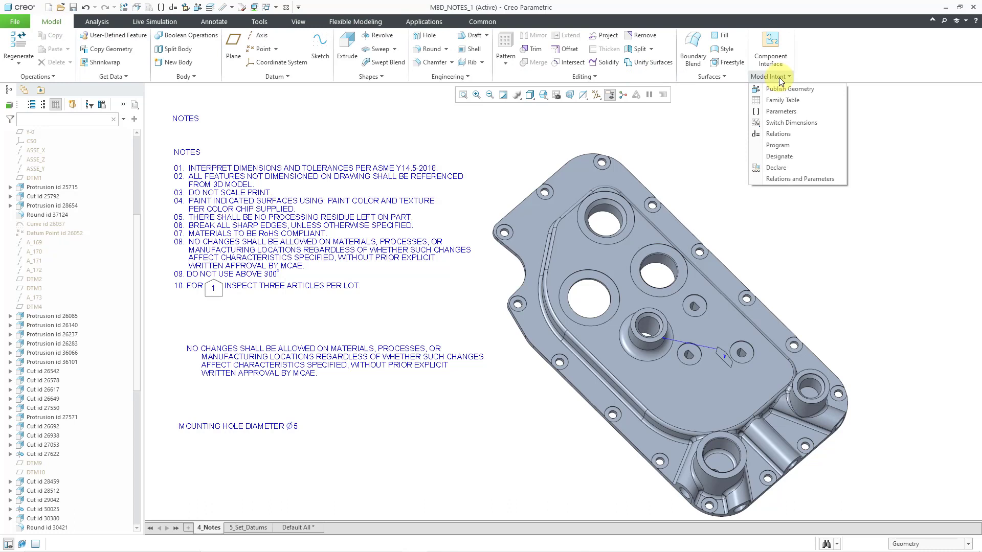
left_click(788, 113)
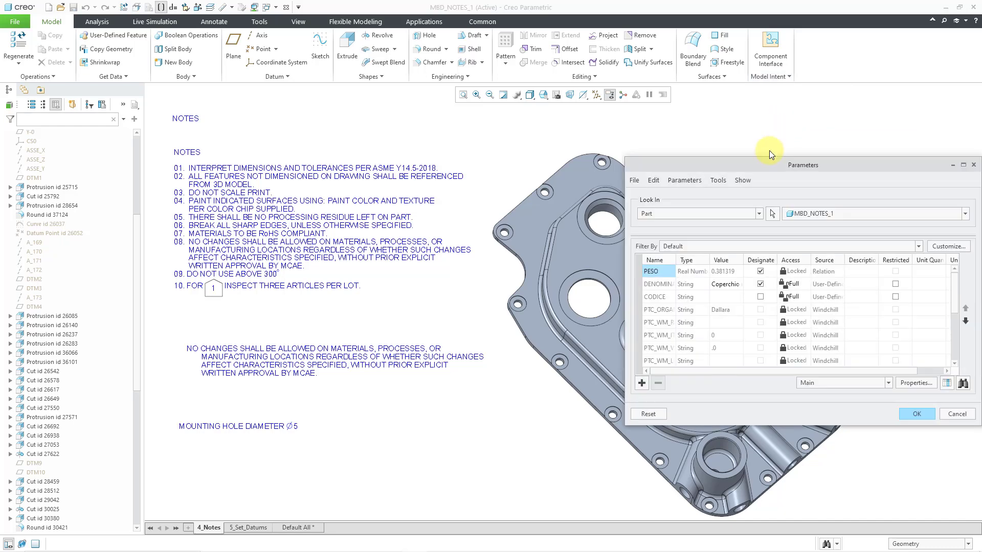
left_click_drag(675, 260, 737, 260)
scroll(741, 310, "down", 1)
scroll(741, 309, "down", 2)
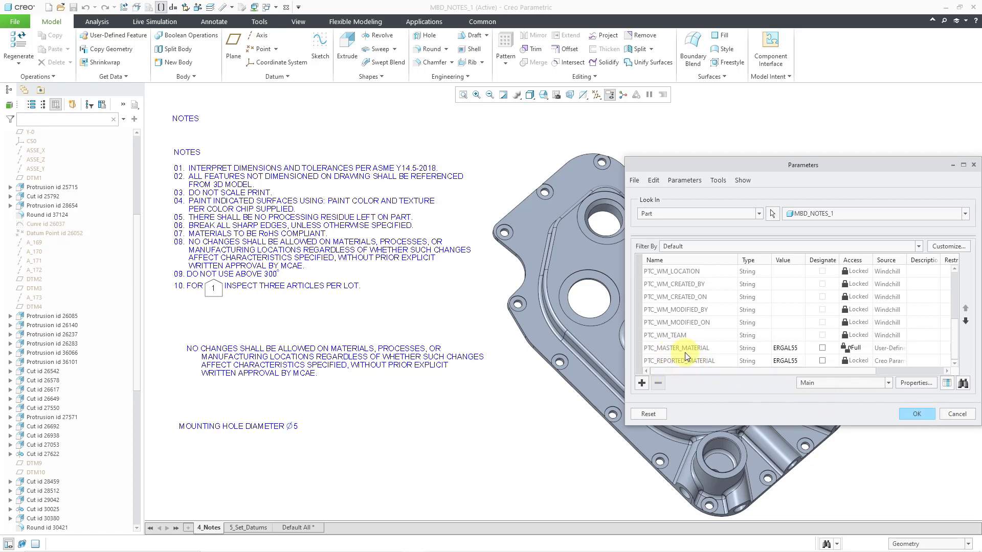
Cancel Parameters and change the NOTES heading to 'MATERIAL: &PTC_MASTER_MATERIAL', displaying ERGAL55
left_click(955, 415)
left_click(190, 120)
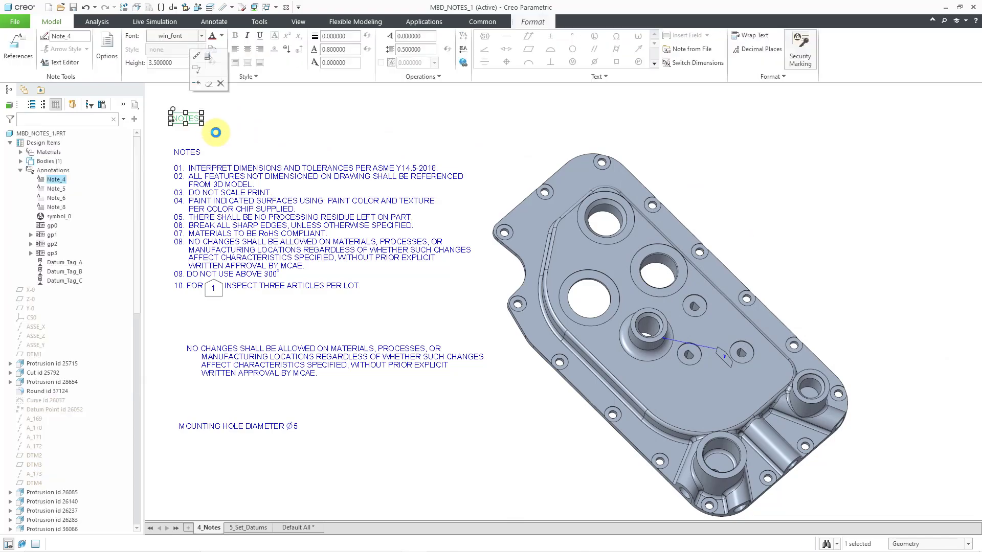
double_click(199, 123)
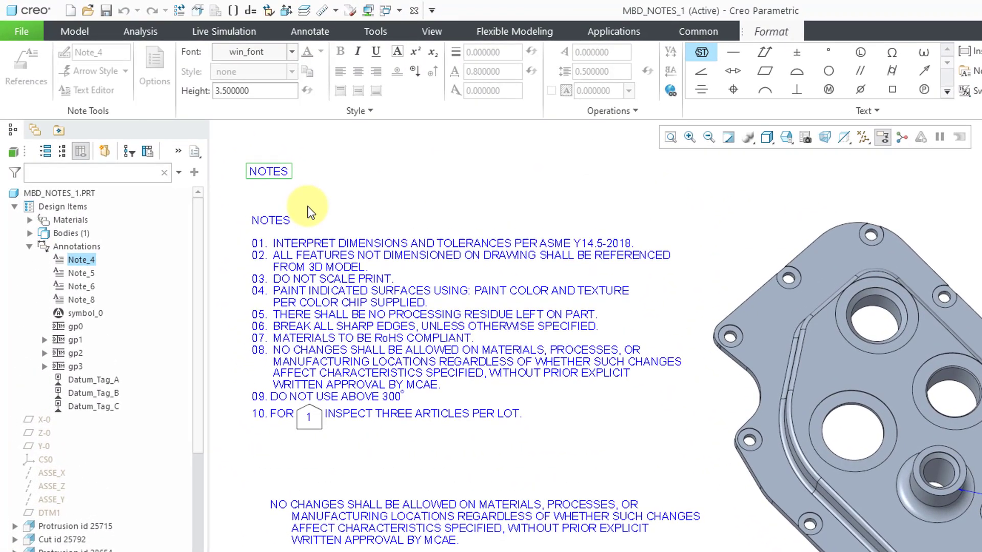
key("BackSpace")
key("BackSpace")
key("BackSpace")
key("BackSpace")
key("BackSpace")
type("MATERIAL: &")
type("PTC_")
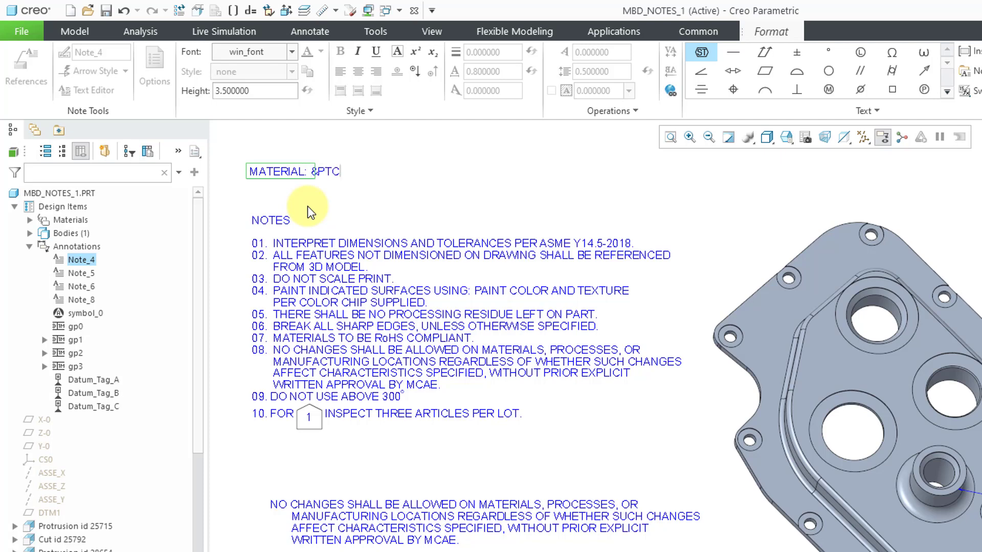
type("MASTER_")
type("MATERI")
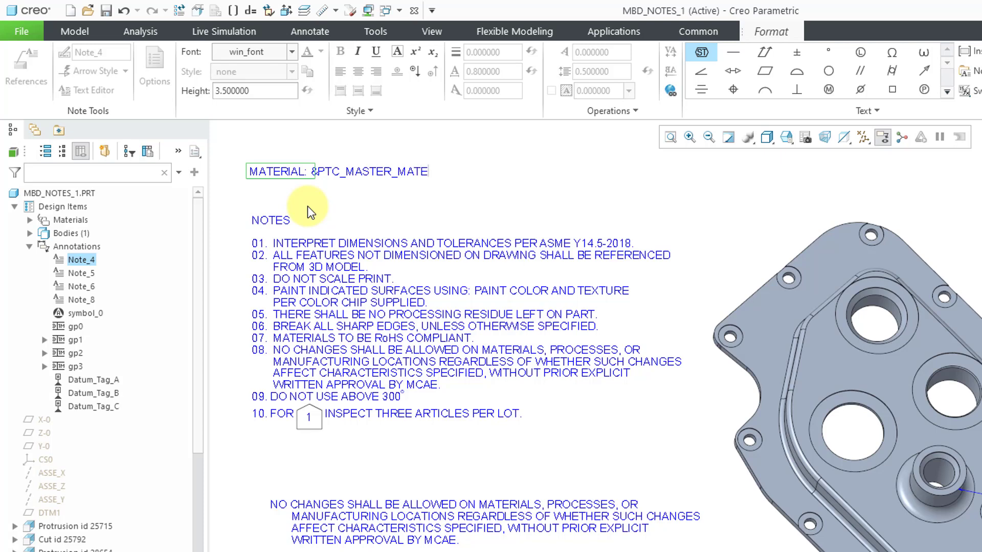
type("AL")
left_click(543, 198)
left_click(557, 204)
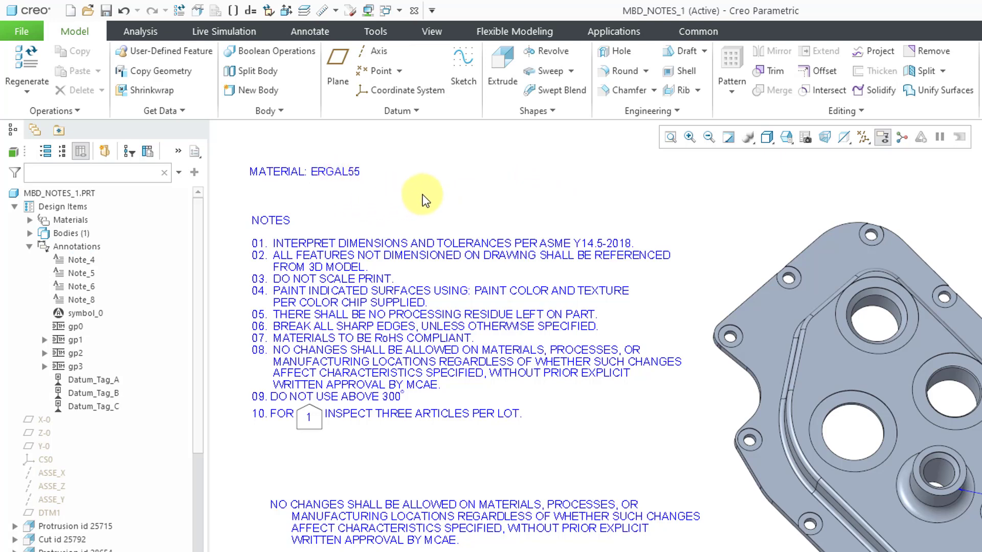
left_click(29, 220)
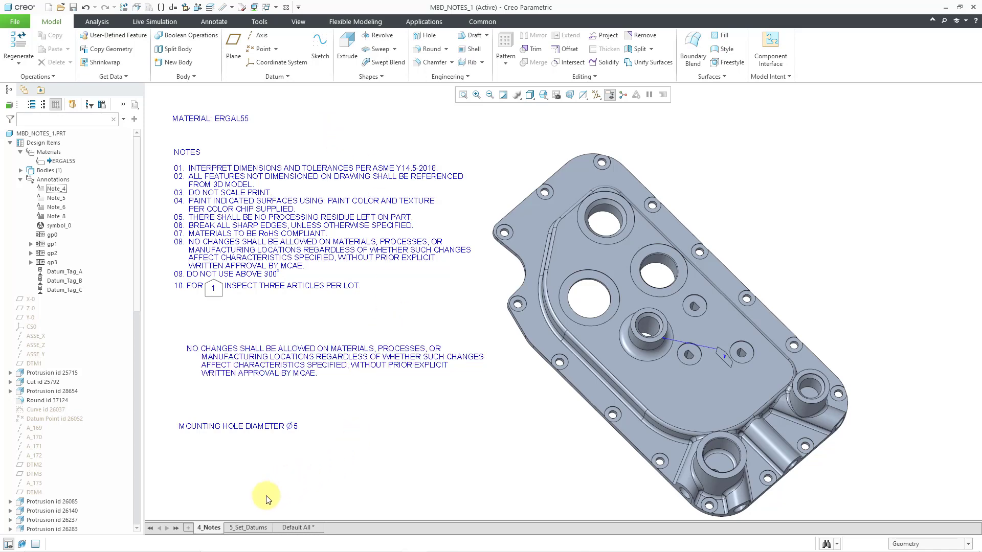
Inspect the 0.01 A B C tolerance gp3 in the 5_Set_Datums view, then return to 4_Notes
left_click(251, 530)
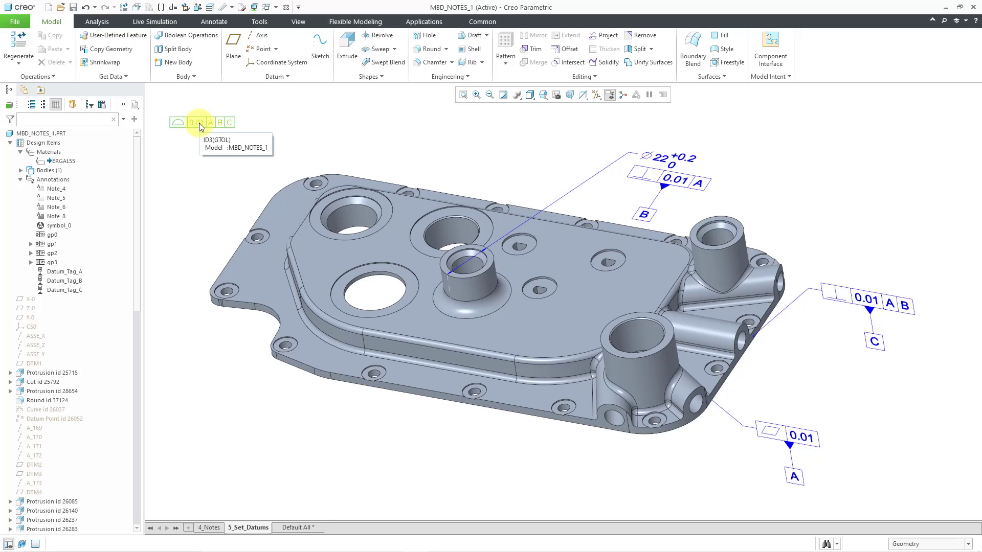
double_click(198, 122)
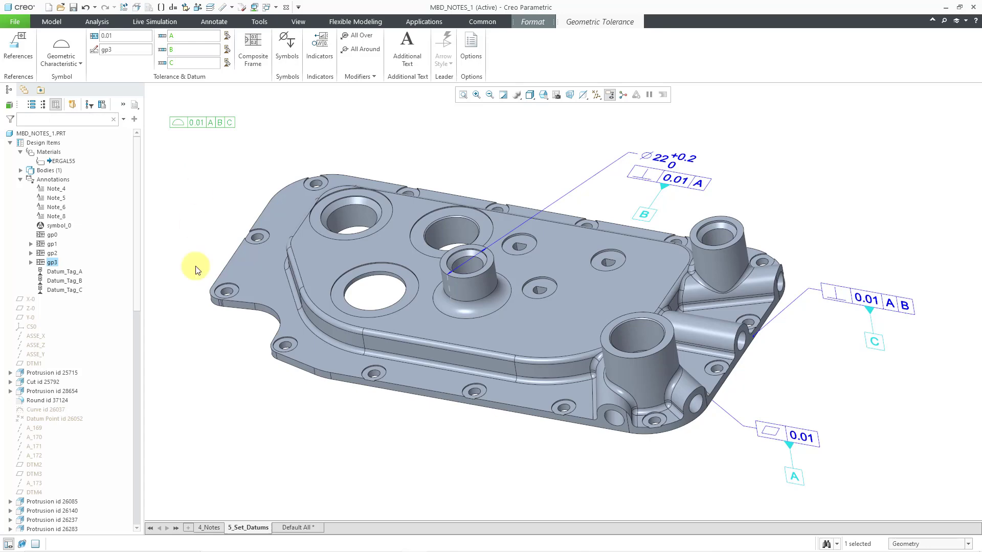
left_click(208, 529)
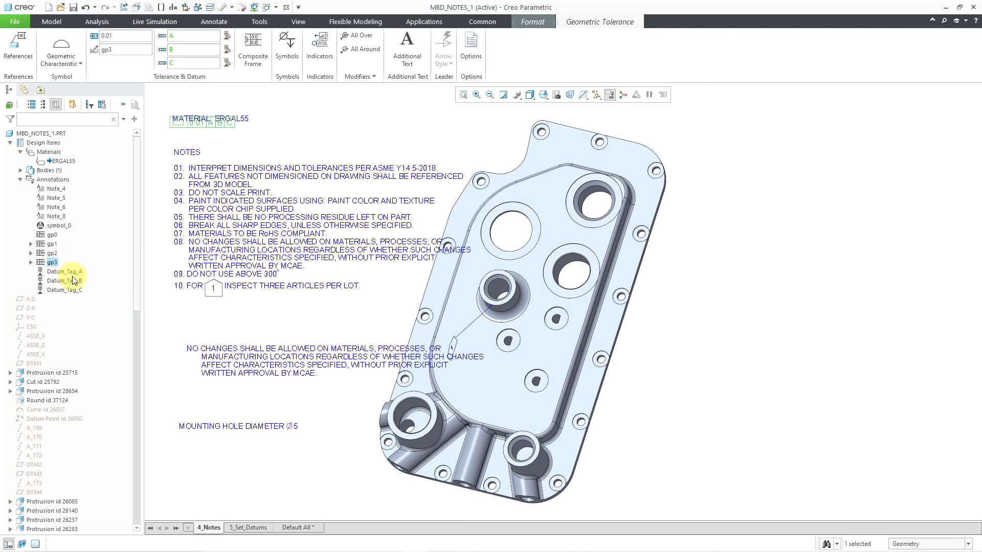
Renumber the FAI line to 11 and insert line 10 'UNLESS OTHERWISE SPECIFIED &G3' in the notes list
left_click(281, 288)
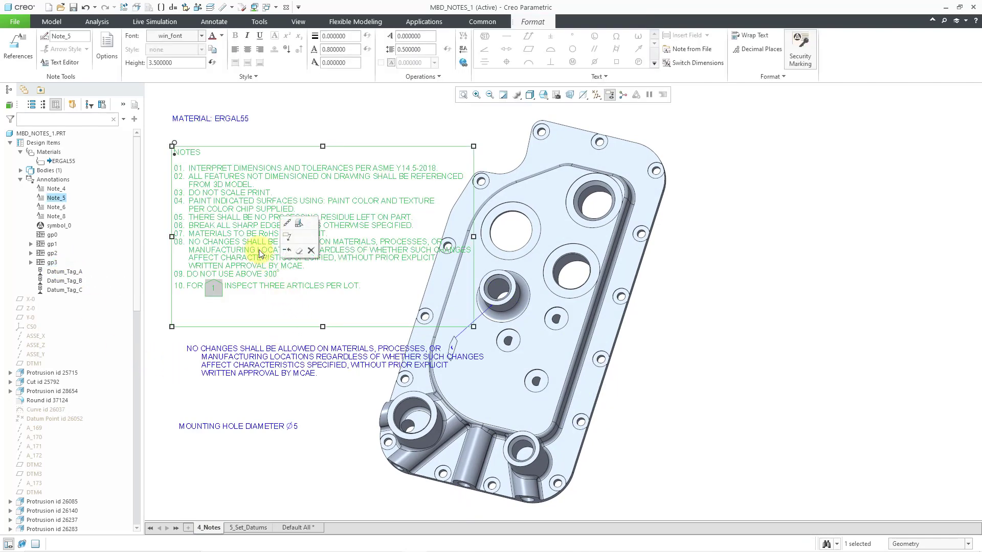
left_click(72, 66)
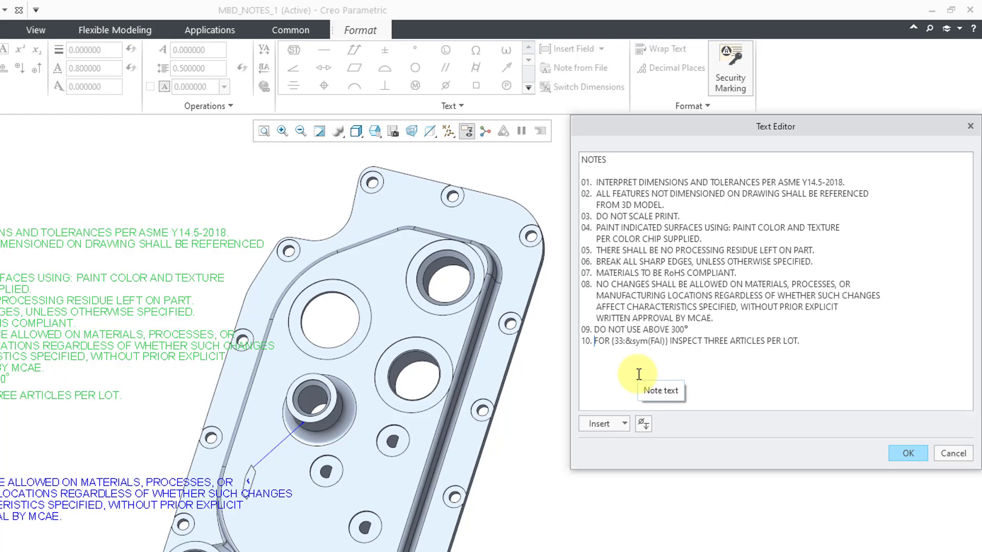
key("Return")
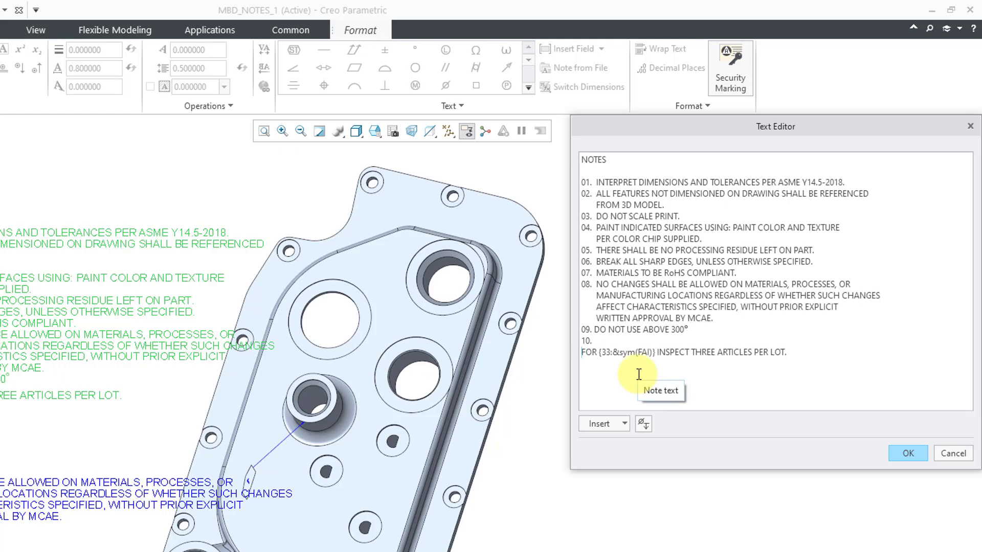
type("11.")
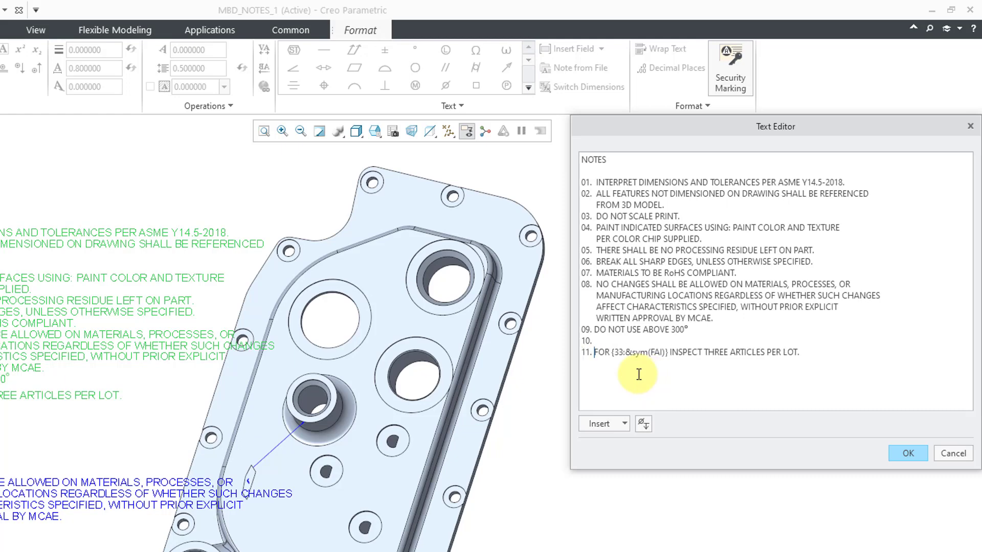
key("Up")
type("UNLESS OTHERWISE SPECIG")
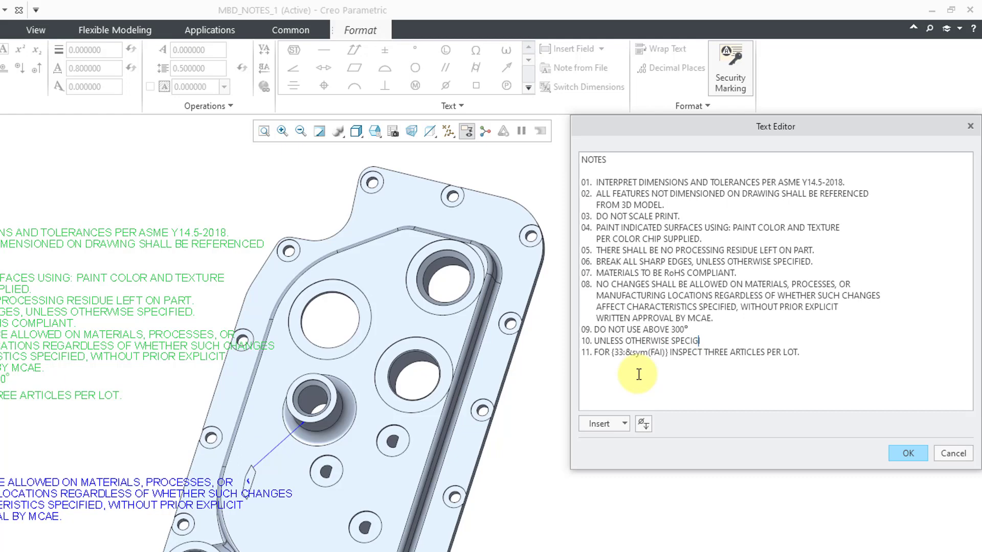
key("BackSpace")
type("FIED &")
type("G")
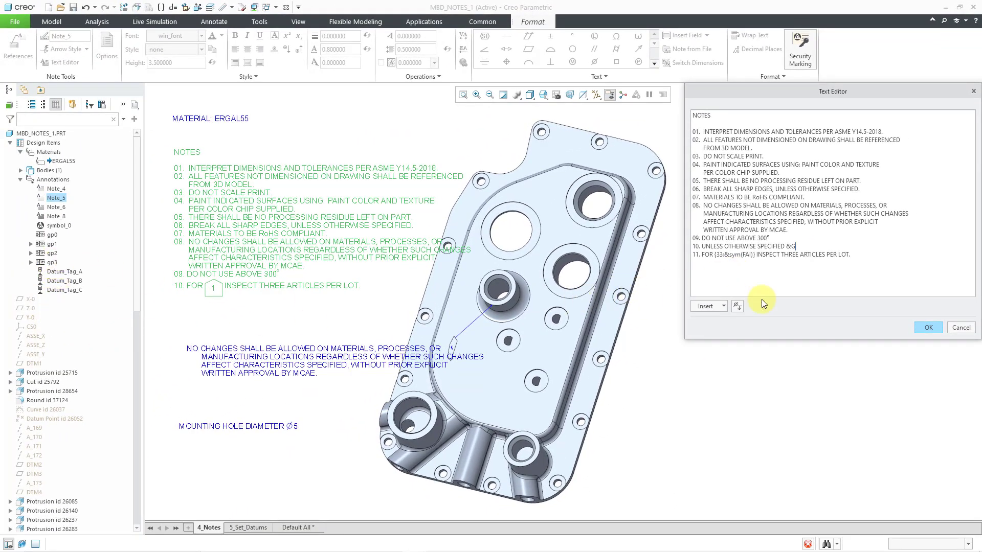
type("3")
left_click(927, 328)
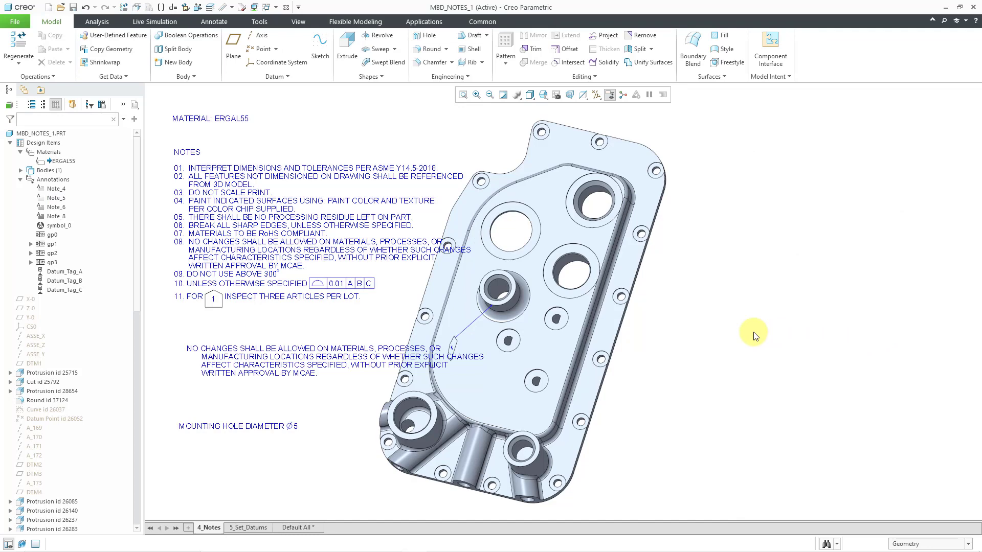
middle_click_drag(674, 353, 777, 338, "shift")
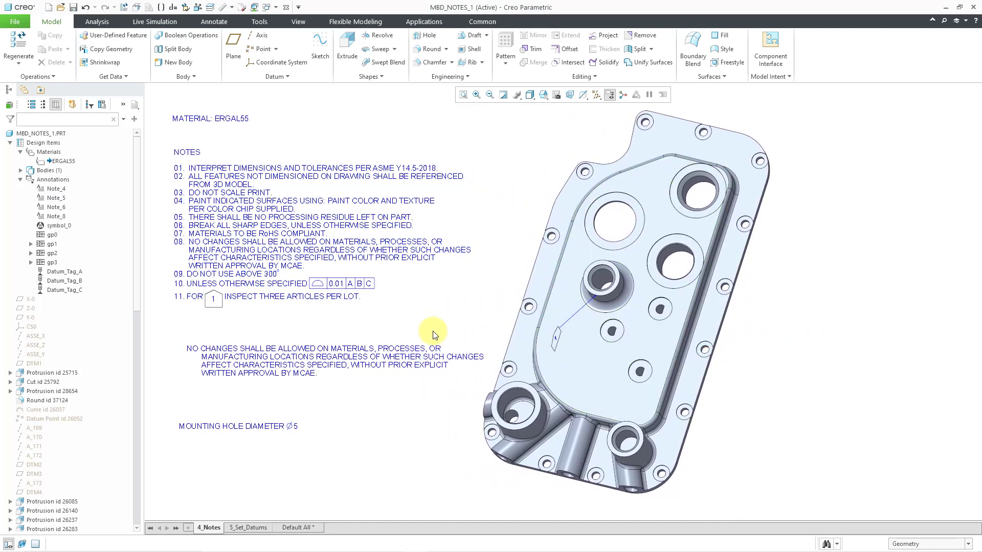